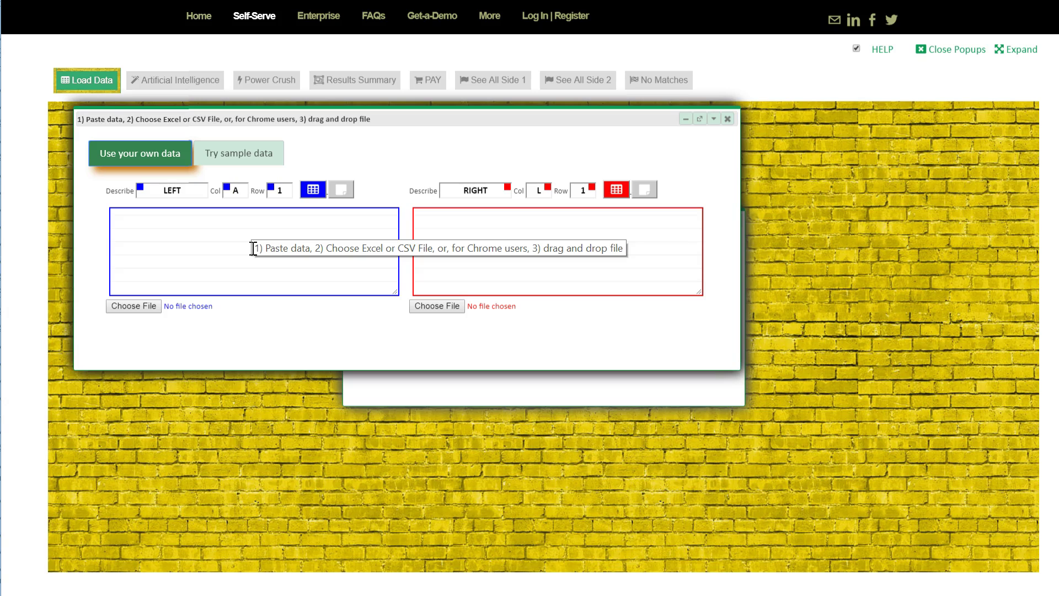
Step: Move the data-loading popup to the middle of the workspace, just below the title bar of the Help and suggestions popup
{"action": "left_click", "coordinate": [174, 238]}
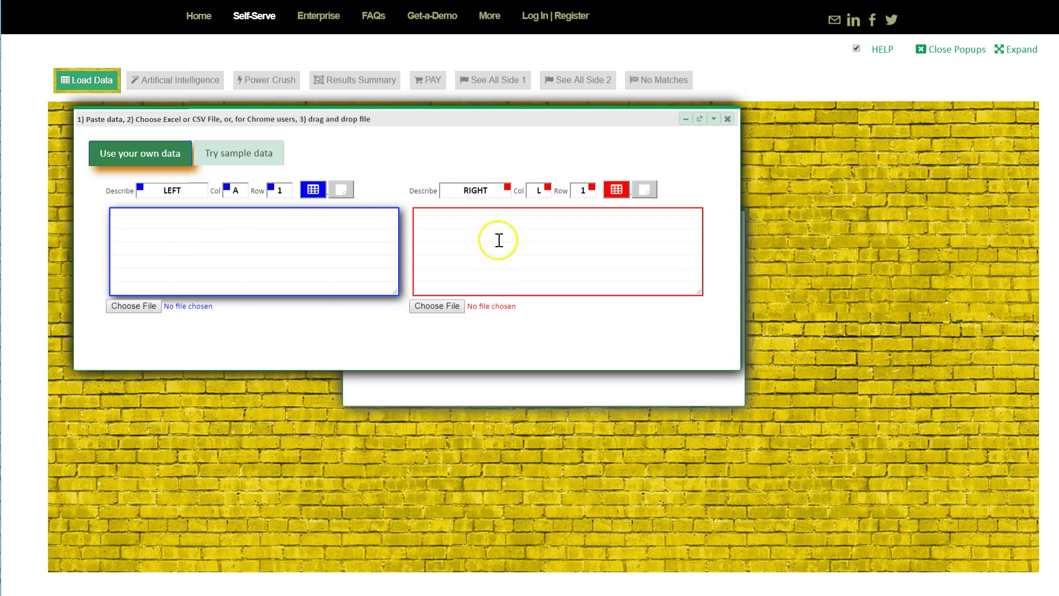
{"action": "left_click", "coordinate": [466, 240]}
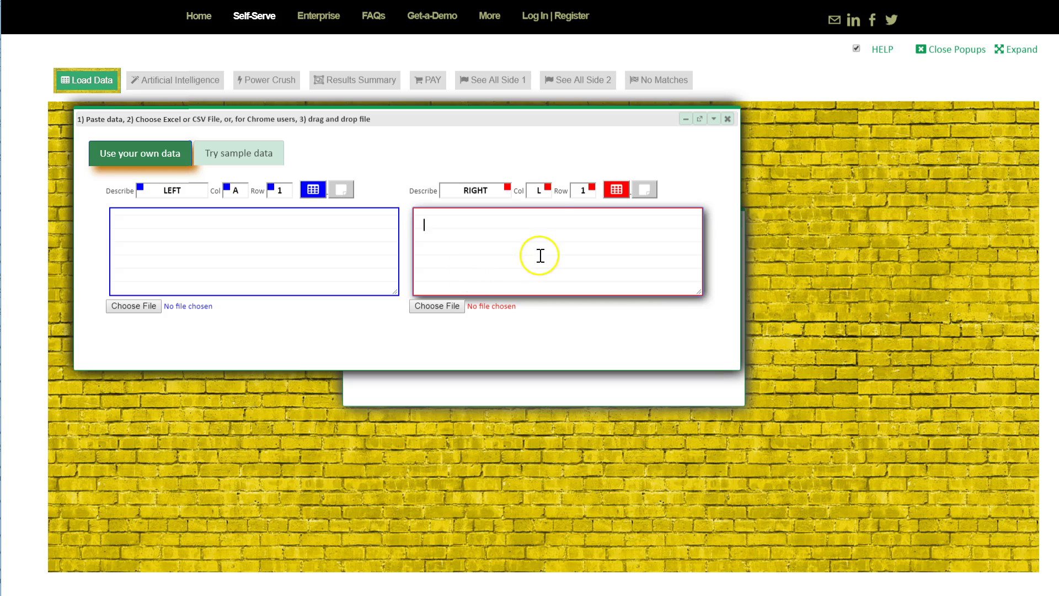
{"action": "left_click_drag", "start_coordinate": [513, 119], "coordinate": [536, 213]}
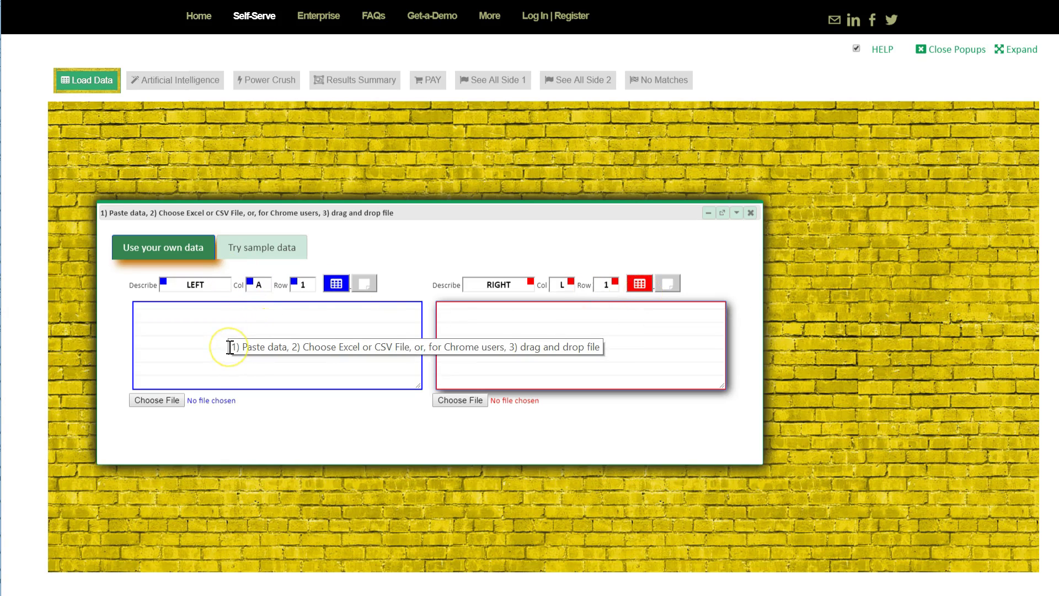
{"action": "left_click_drag", "start_coordinate": [449, 213], "coordinate": [502, 213]}
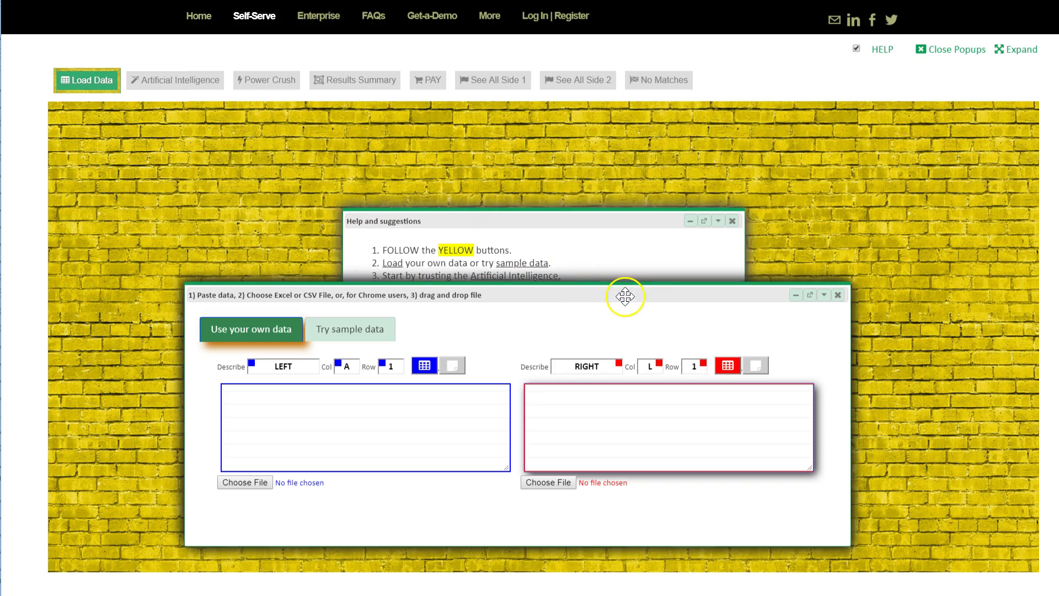
{"action": "left_click_drag", "start_coordinate": [633, 295], "coordinate": [608, 241]}
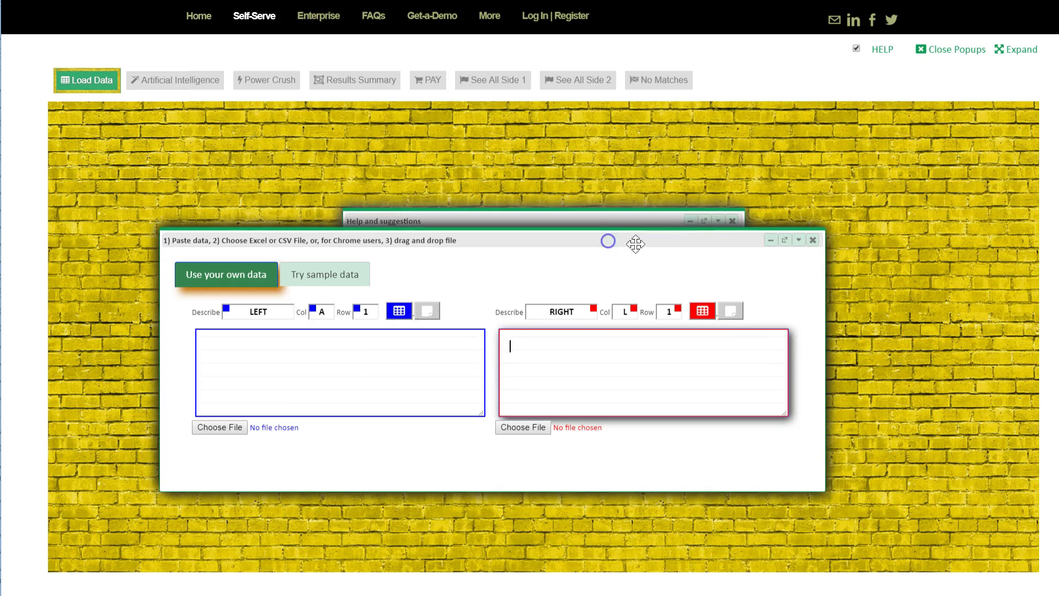
{"action": "left_click", "coordinate": [799, 249]}
{"action": "left_click_drag", "start_coordinate": [746, 241], "coordinate": [699, 255]}
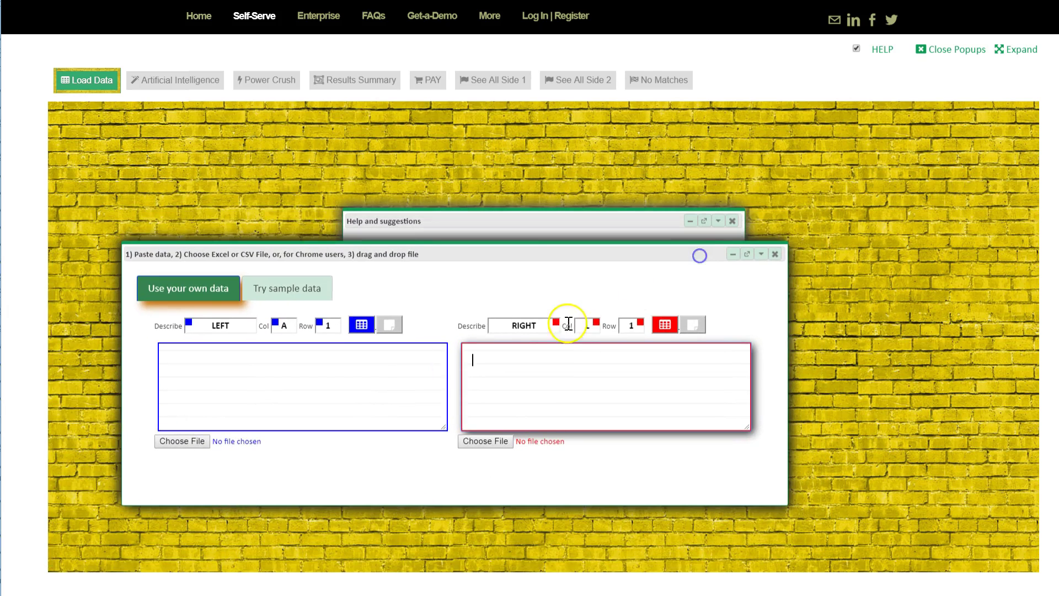
Step: Set the LEFT data set's starting cell to column D, row 4
{"action": "left_click", "coordinate": [224, 383]}
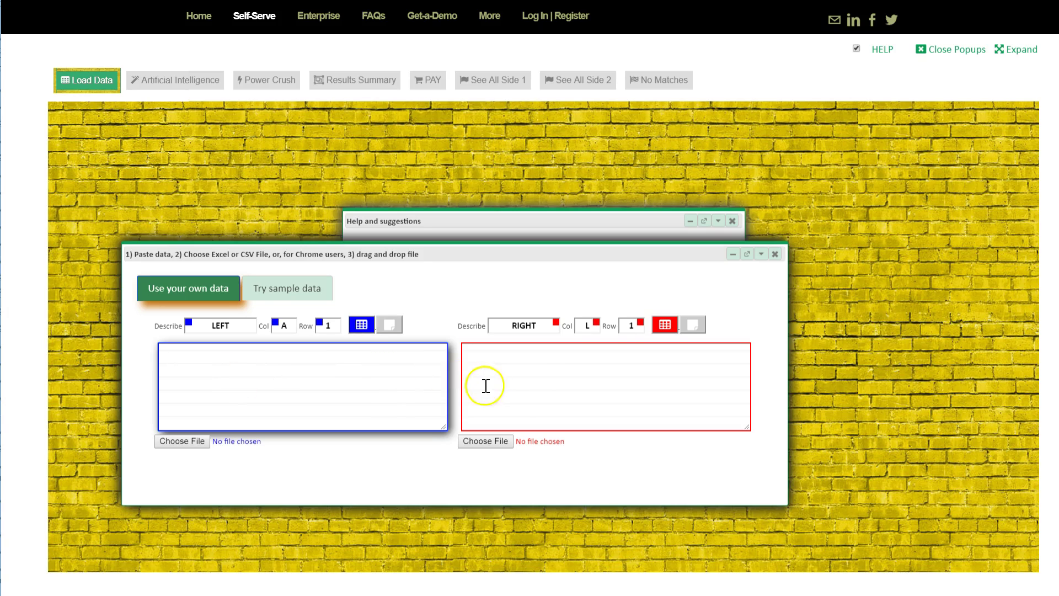
{"action": "left_click", "coordinate": [522, 388]}
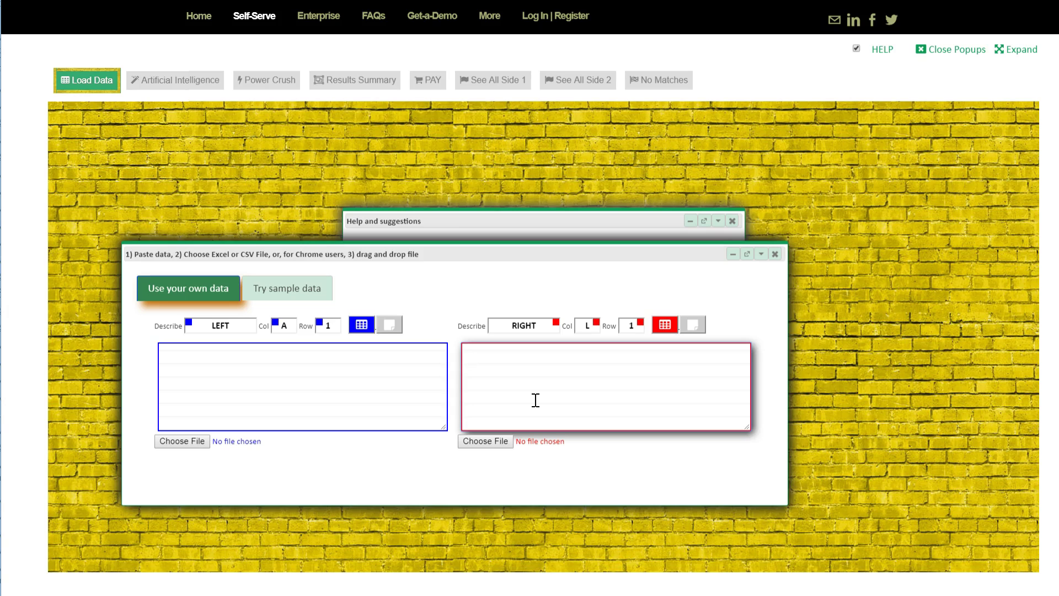
{"action": "left_click", "coordinate": [468, 394]}
{"action": "left_click", "coordinate": [285, 325]}
{"action": "left_click", "coordinate": [341, 324]}
{"action": "key", "text": "BackSpace"}
{"action": "type", "text": "4"}
{"action": "double_click", "coordinate": [281, 325]}
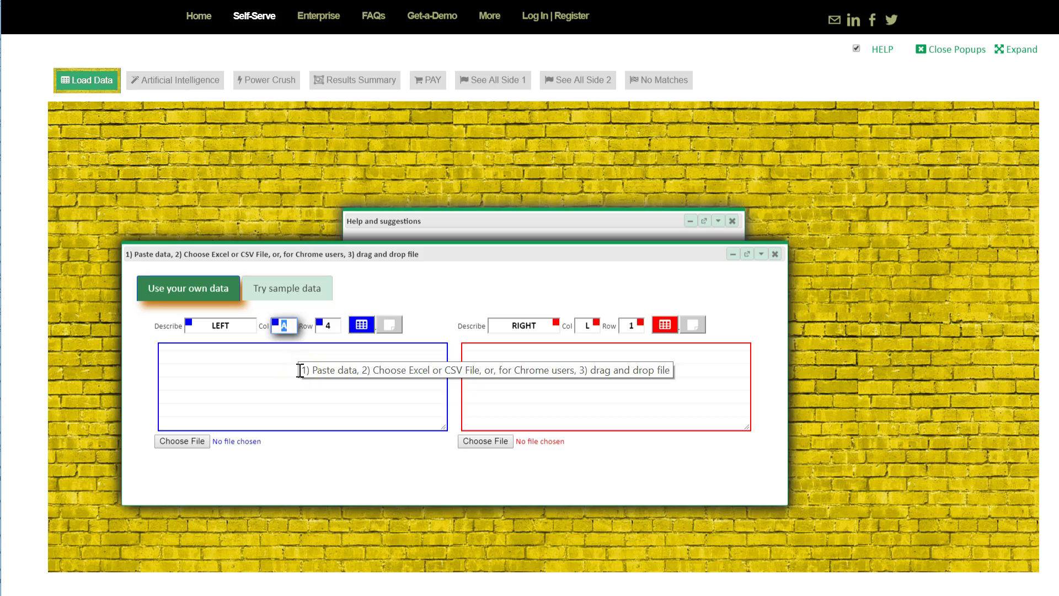
{"action": "type", "text": "D"}
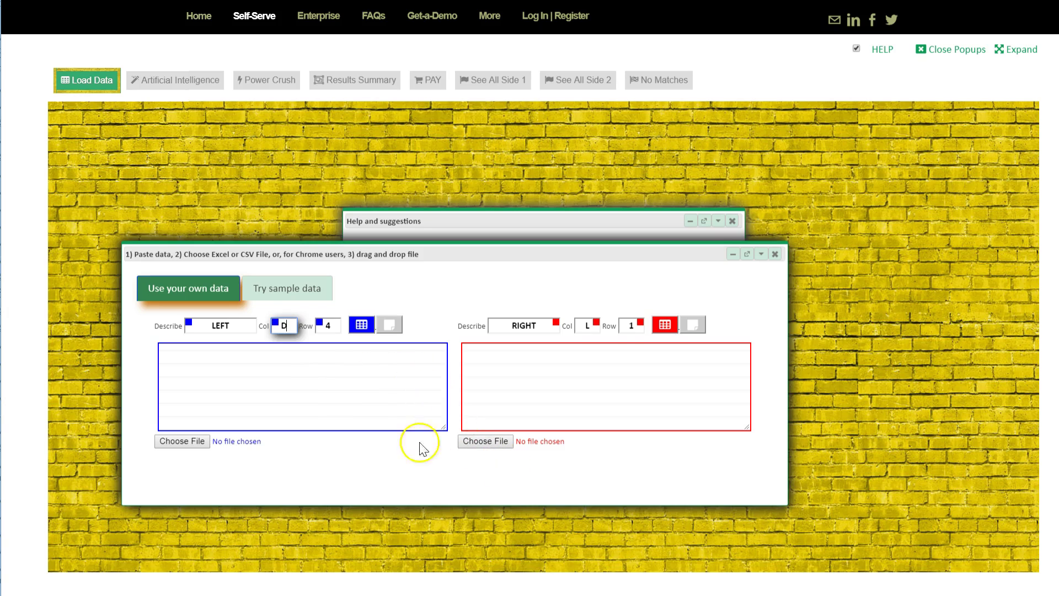
Step: Load the Bank reconciliation sample data and run the Artificial Intelligence column analysis on it
{"action": "left_click", "coordinate": [301, 299]}
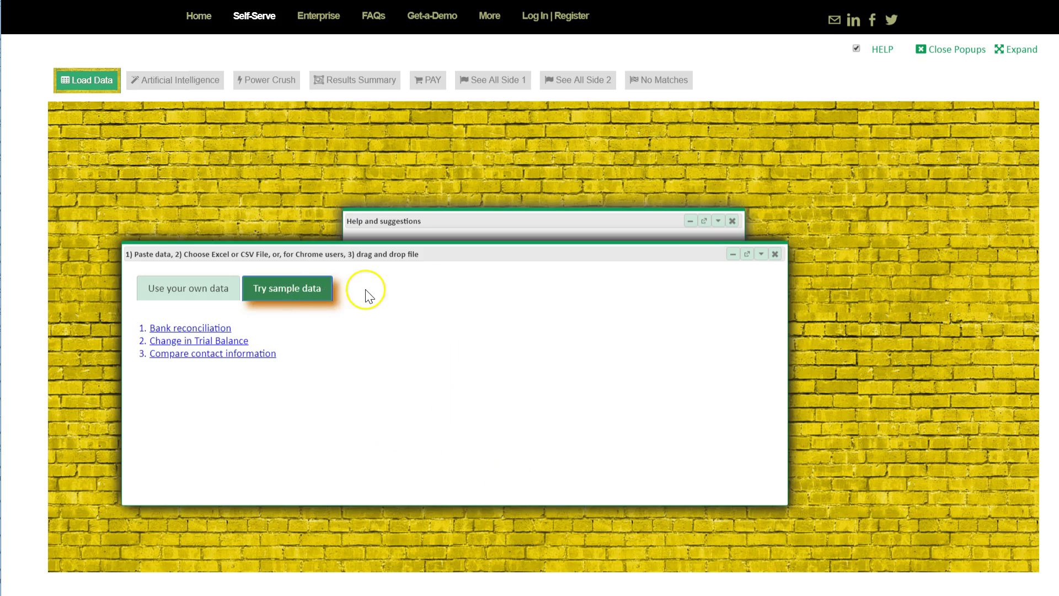
{"action": "left_click", "coordinate": [211, 328]}
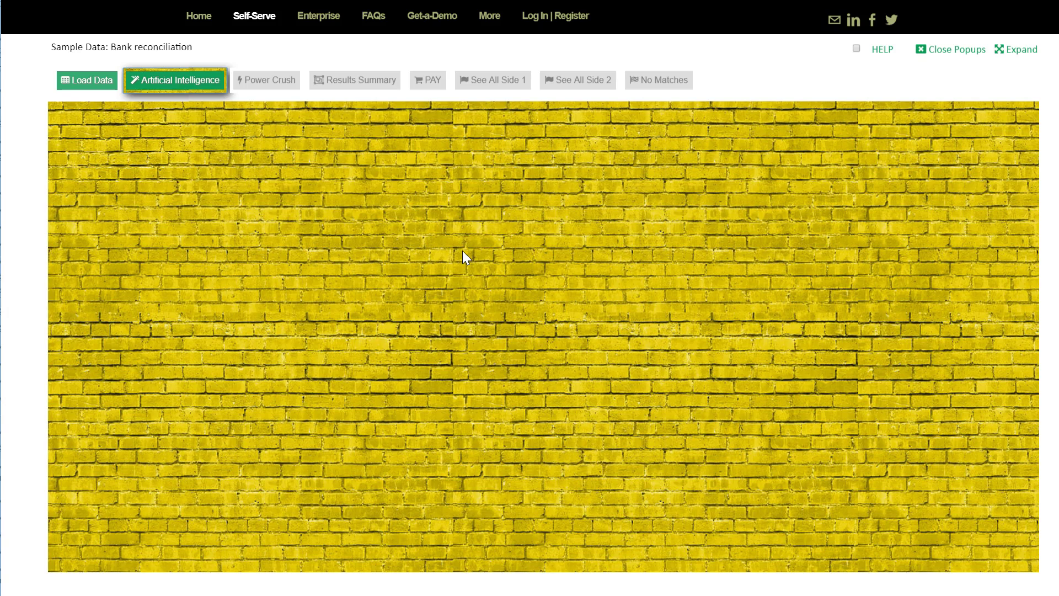
{"action": "left_click", "coordinate": [195, 84]}
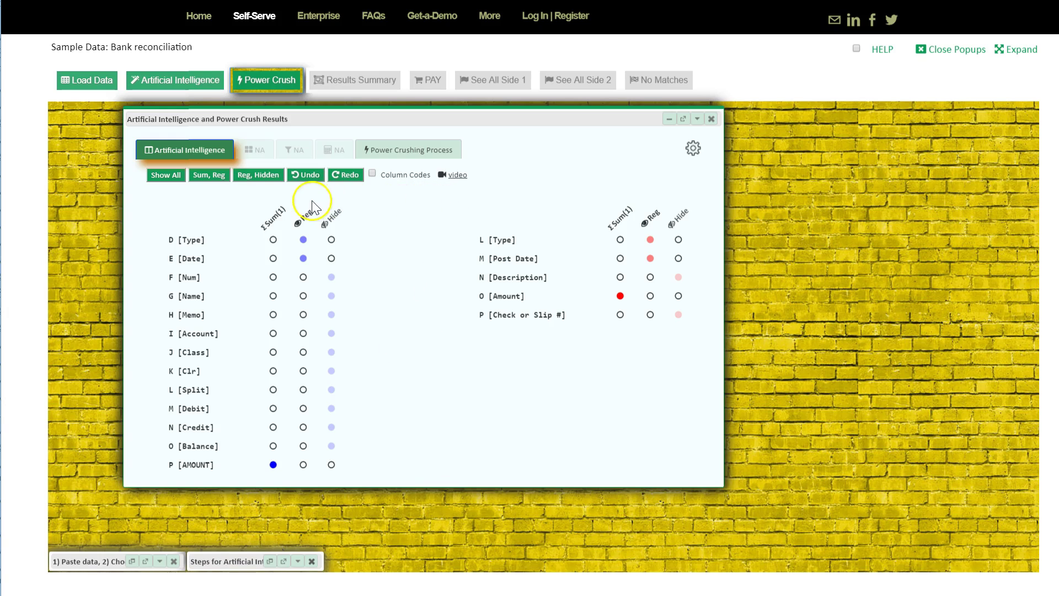
Step: Examine the Date and Post Date sample values and view only the Sum and Reg columns before showing all columns again
{"action": "mouse_move", "coordinate": [195, 240]}
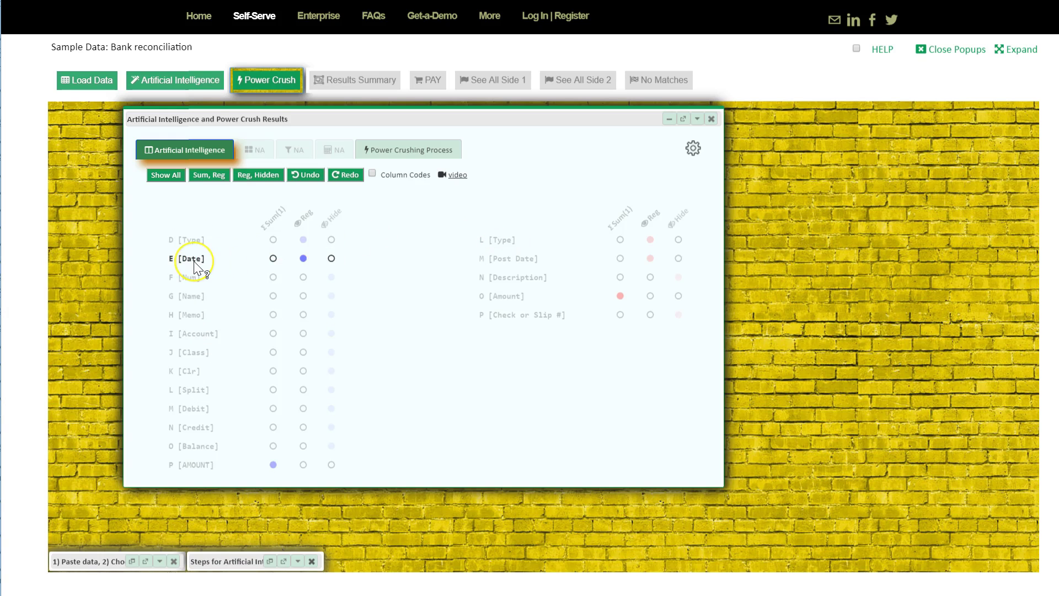
{"action": "mouse_move", "coordinate": [194, 265]}
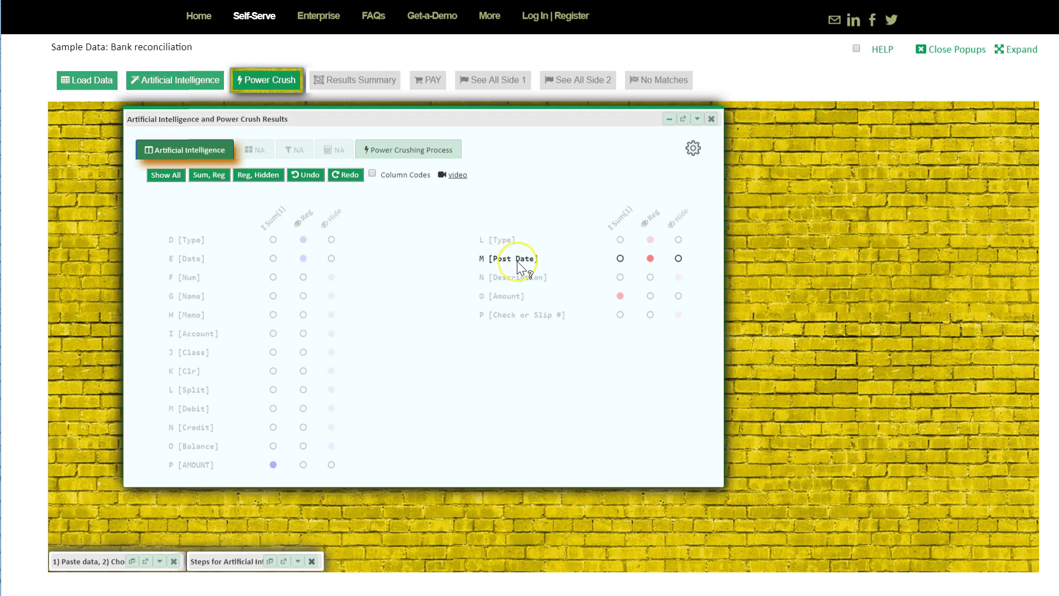
{"action": "mouse_move", "coordinate": [519, 265]}
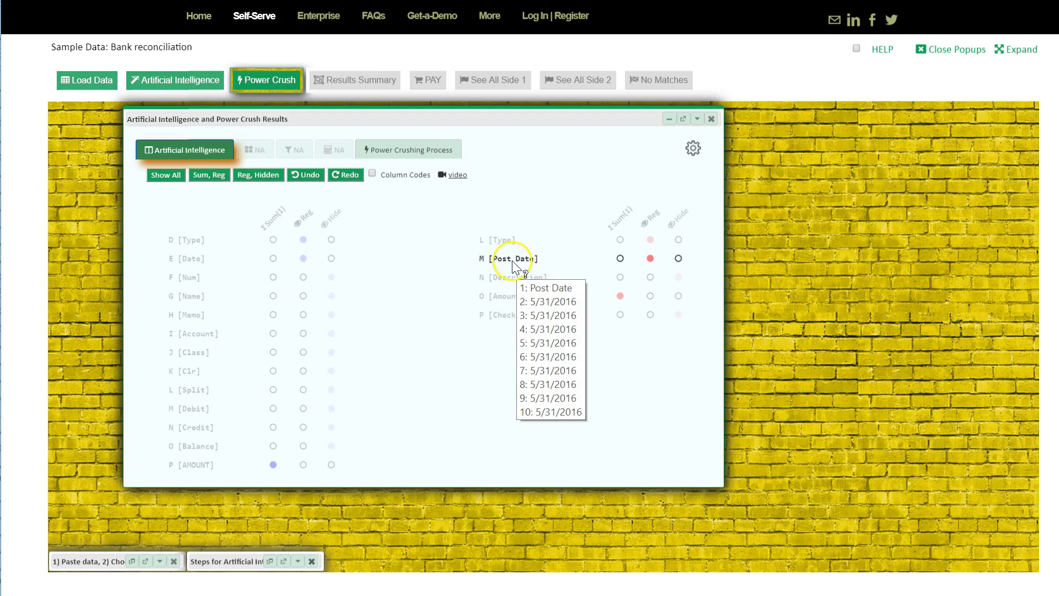
{"action": "left_click", "coordinate": [508, 259]}
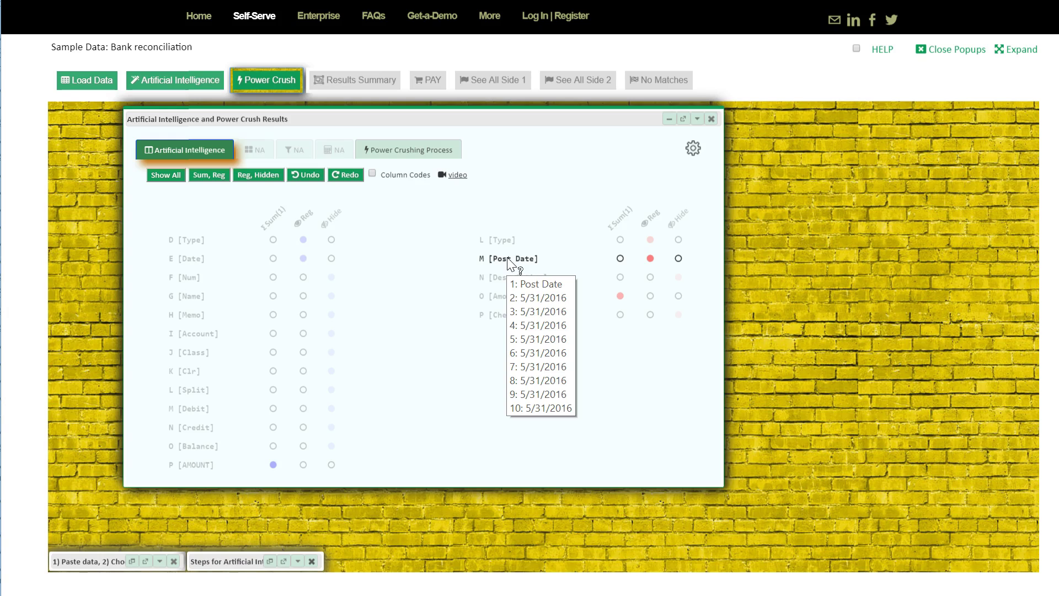
{"action": "left_click", "coordinate": [485, 259]}
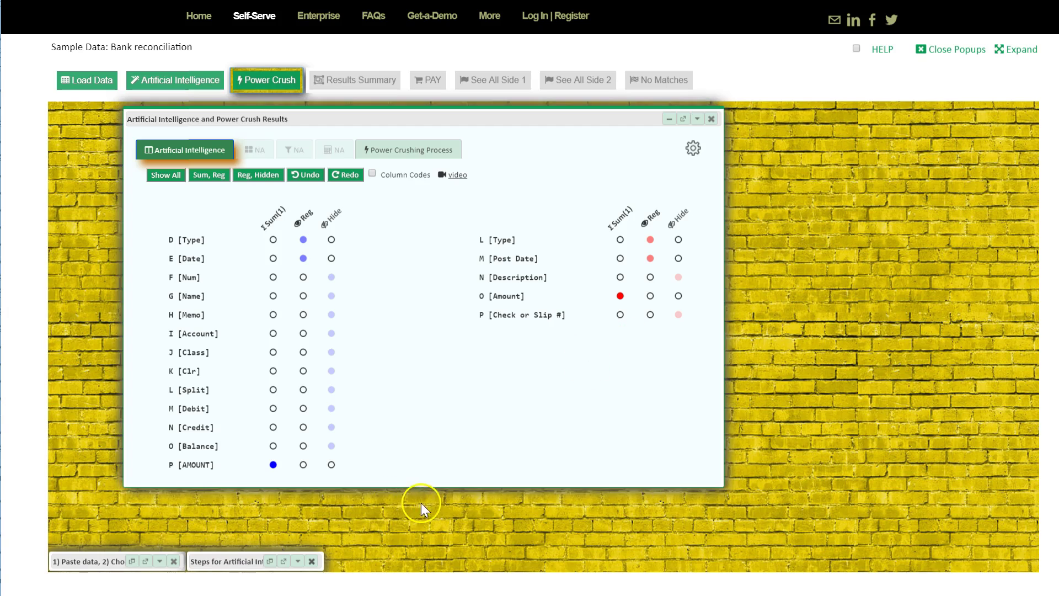
{"action": "mouse_move", "coordinate": [195, 473]}
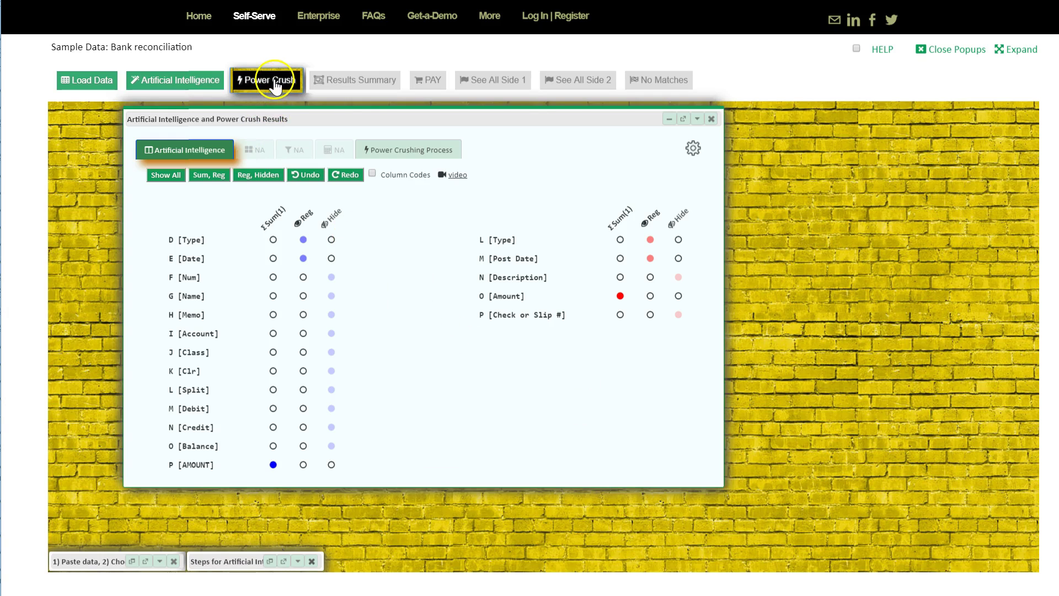
{"action": "left_click", "coordinate": [210, 176]}
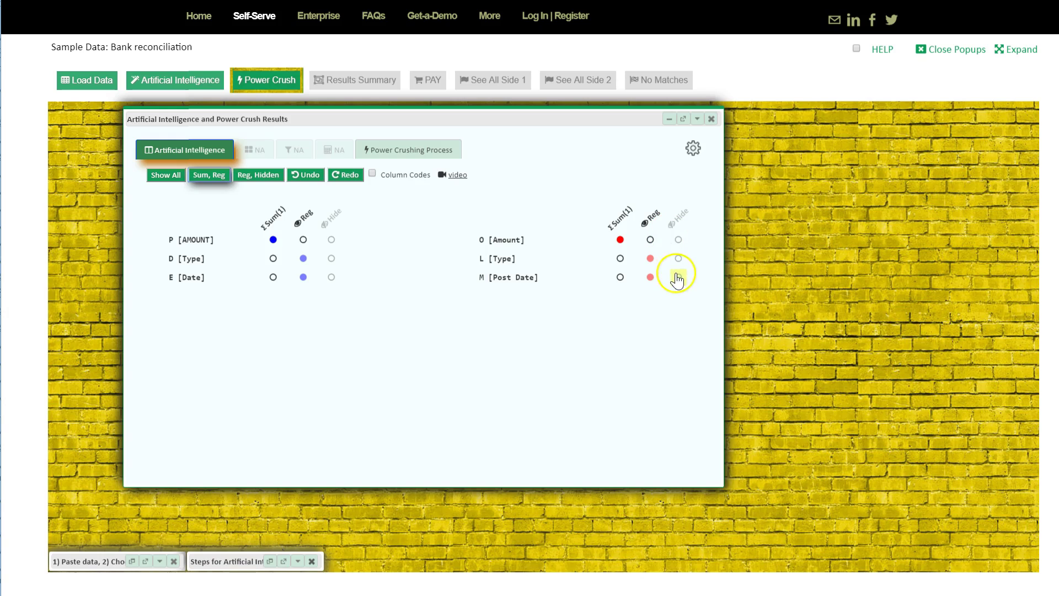
{"action": "left_click", "coordinate": [166, 174]}
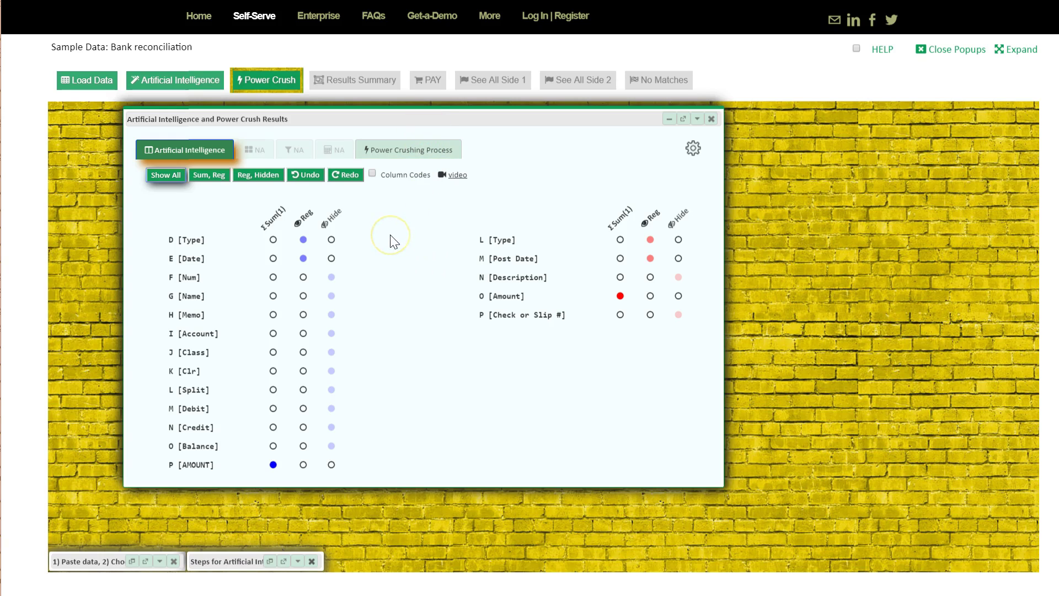
Step: Run Power Crush with the suggested column settings and check the combinations scanned, rows matched and rows remaining
{"action": "left_click", "coordinate": [283, 82]}
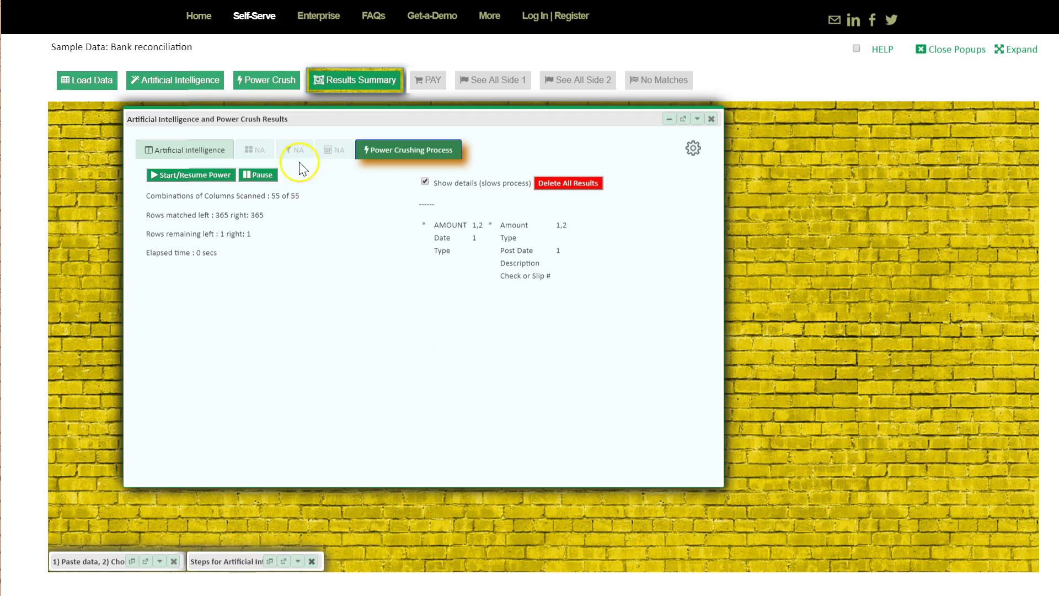
{"action": "left_click_drag", "start_coordinate": [374, 197], "coordinate": [405, 201]}
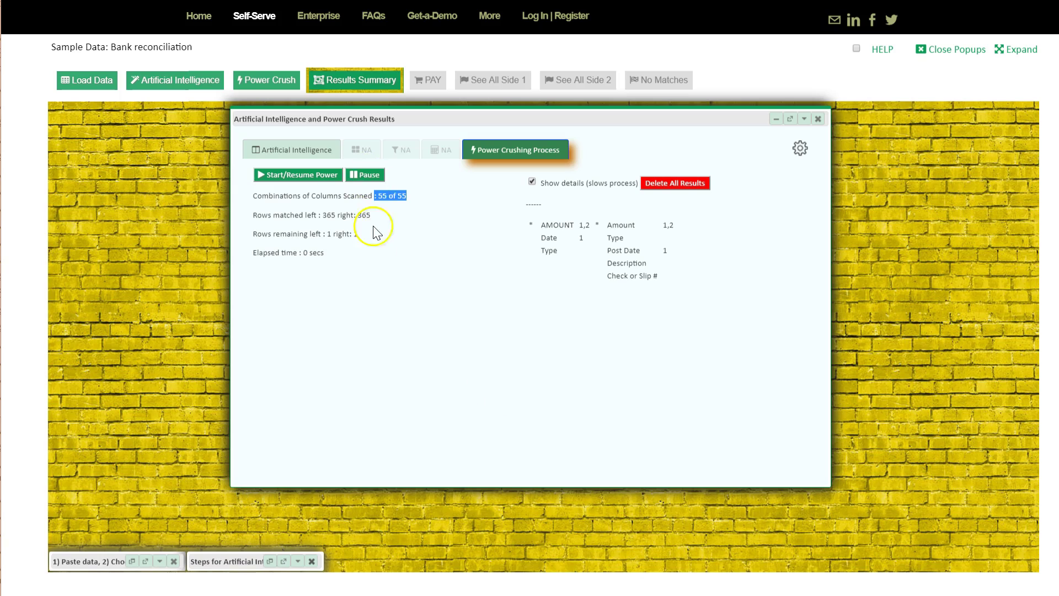
{"action": "left_click_drag", "start_coordinate": [375, 215], "coordinate": [326, 233]}
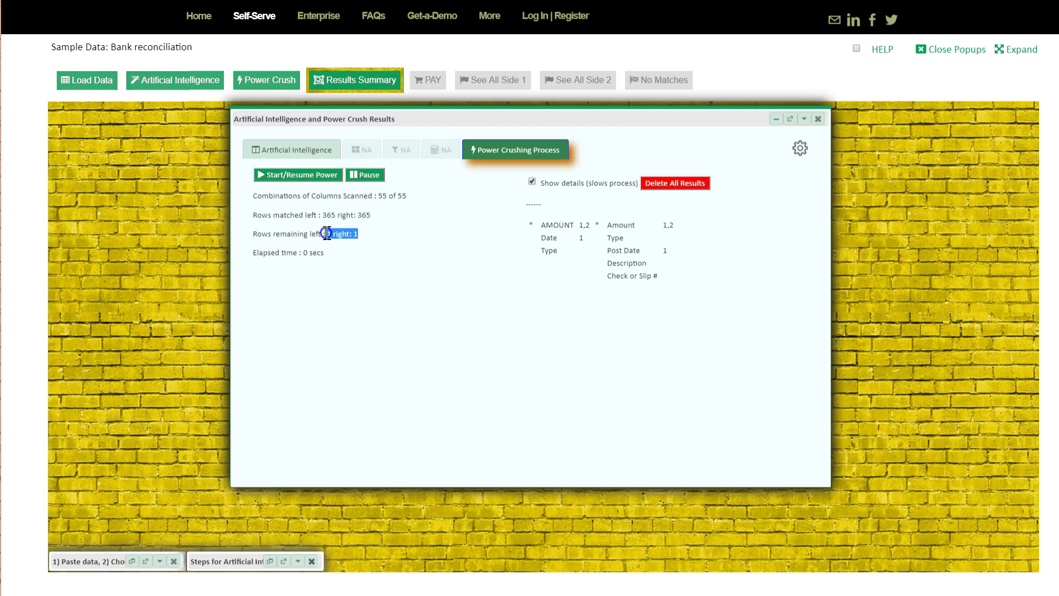
{"action": "left_click", "coordinate": [364, 236]}
Step: Delete all Power Crush results and reopen the Artificial Intelligence column settings
{"action": "left_click", "coordinate": [675, 193]}
{"action": "left_click", "coordinate": [681, 186]}
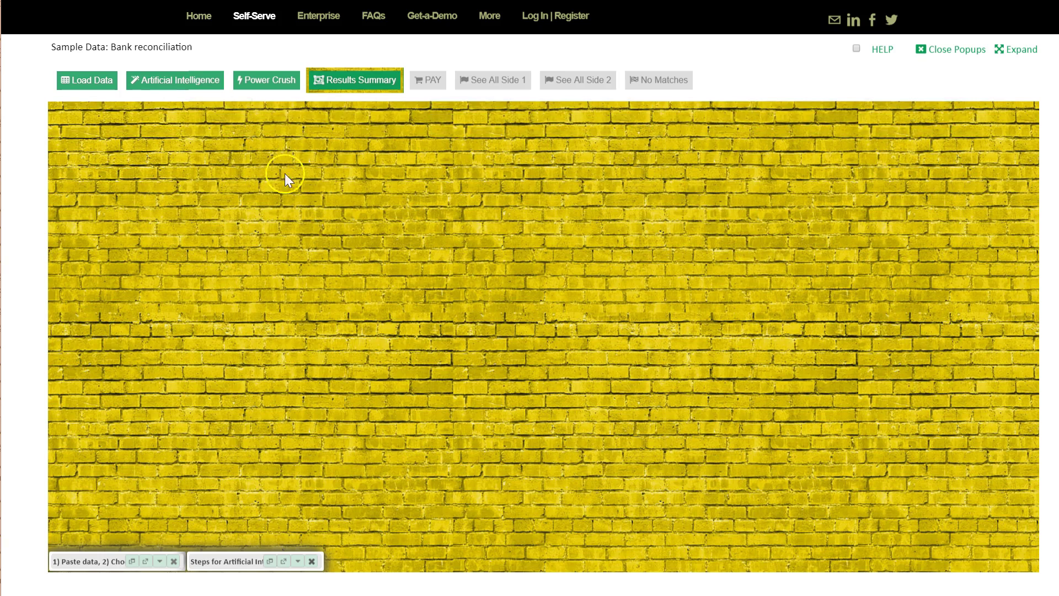
{"action": "left_click", "coordinate": [223, 82]}
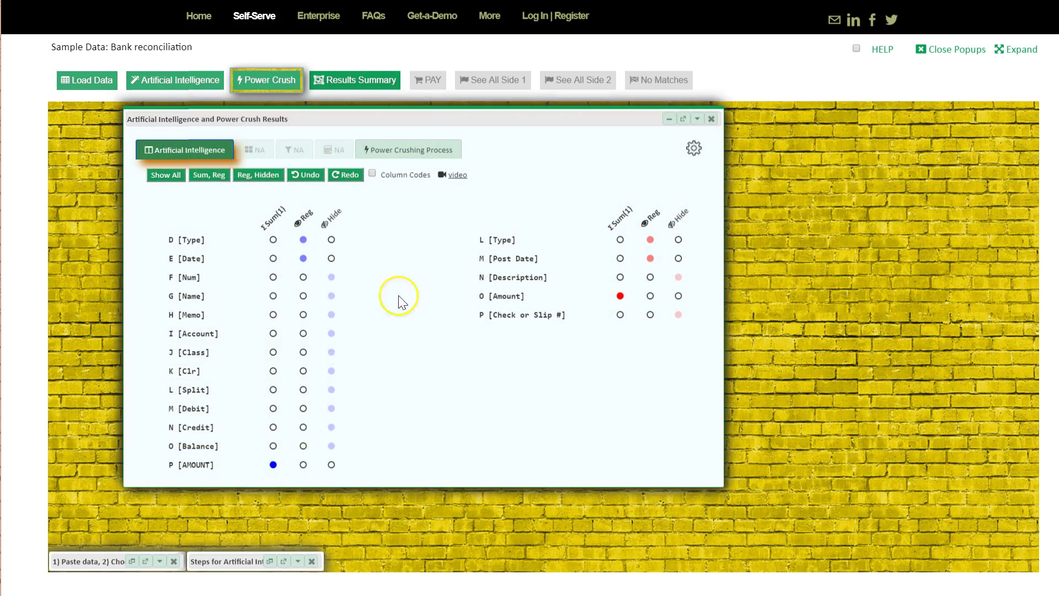
Step: Set the left columns Num, Name, Memo and Account and the right columns Description and Check or Slip # to Reg
{"action": "left_click", "coordinate": [304, 278]}
{"action": "left_click", "coordinate": [302, 296]}
{"action": "left_click", "coordinate": [303, 313]}
{"action": "left_click", "coordinate": [303, 333]}
{"action": "left_click", "coordinate": [651, 277]}
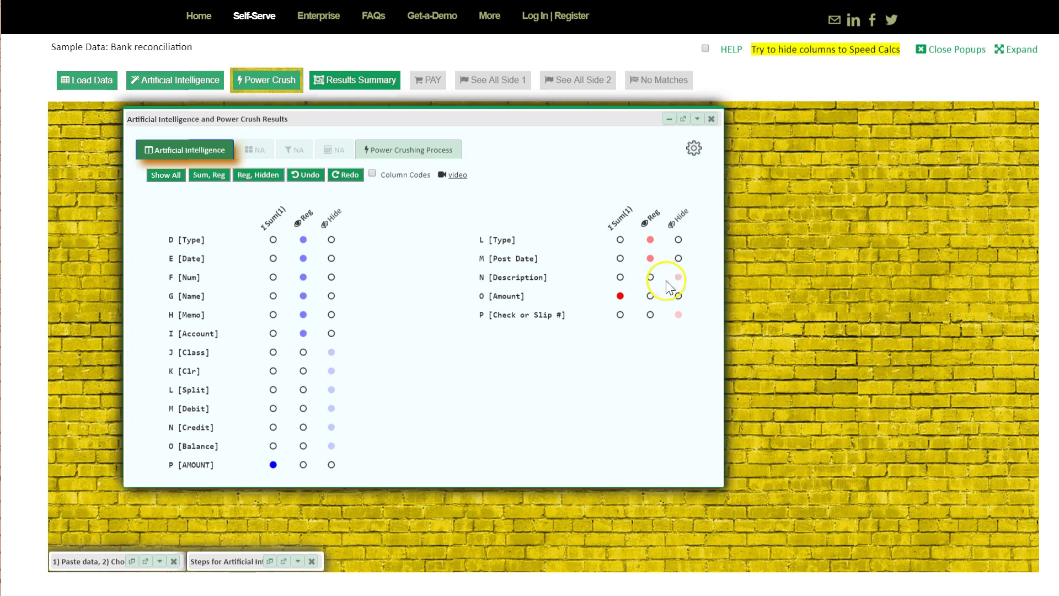
{"action": "left_click", "coordinate": [650, 314]}
Step: Run Power Crush with the added columns, pause it midway to check the combinations scanned, and resume it until it finishes
{"action": "left_click", "coordinate": [276, 87]}
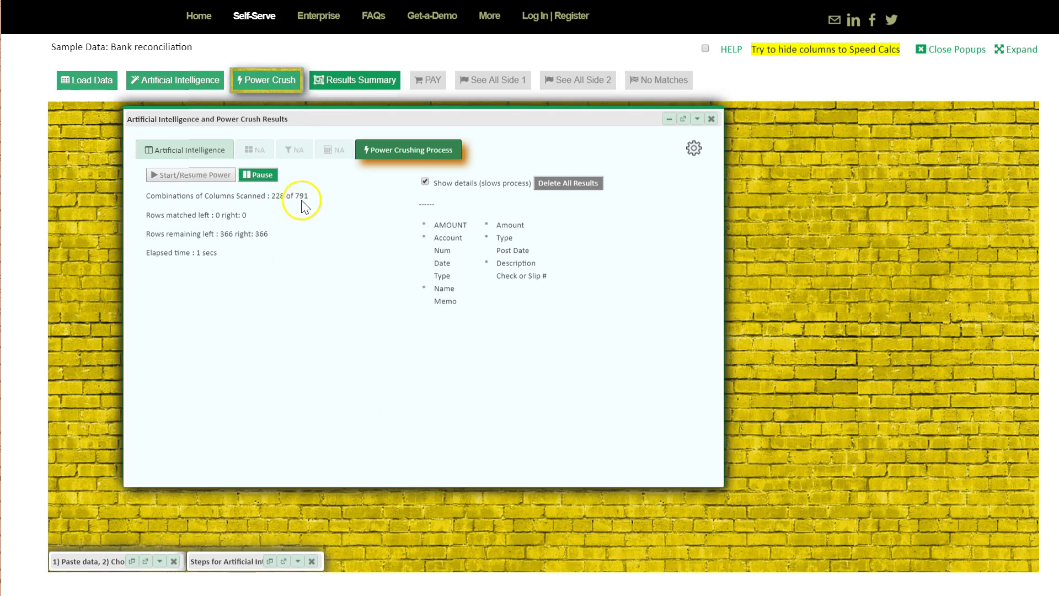
{"action": "left_click", "coordinate": [372, 174]}
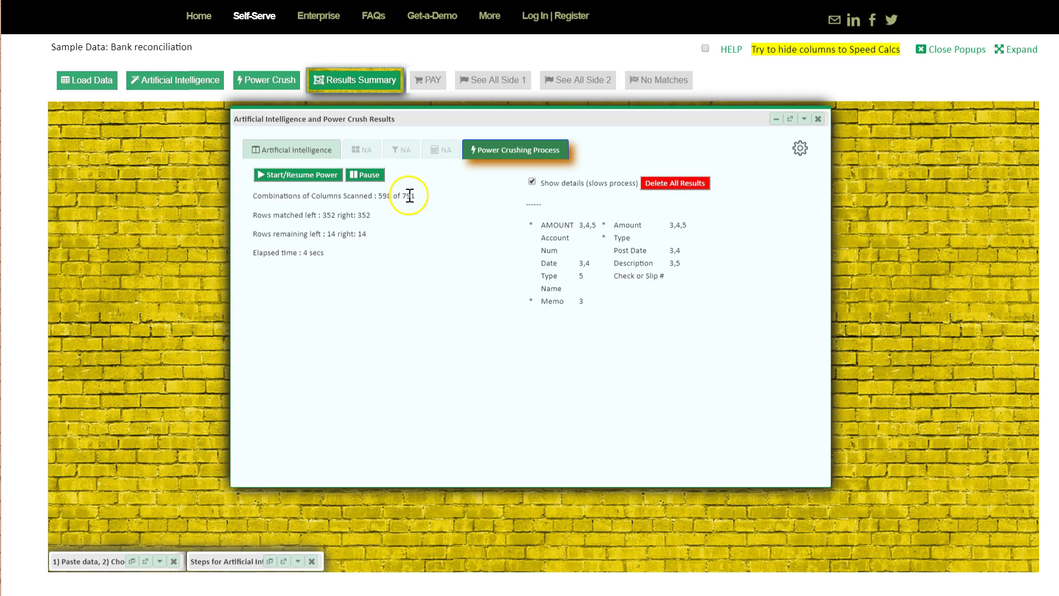
{"action": "left_click_drag", "start_coordinate": [410, 195], "coordinate": [381, 195]}
{"action": "left_click", "coordinate": [411, 196]}
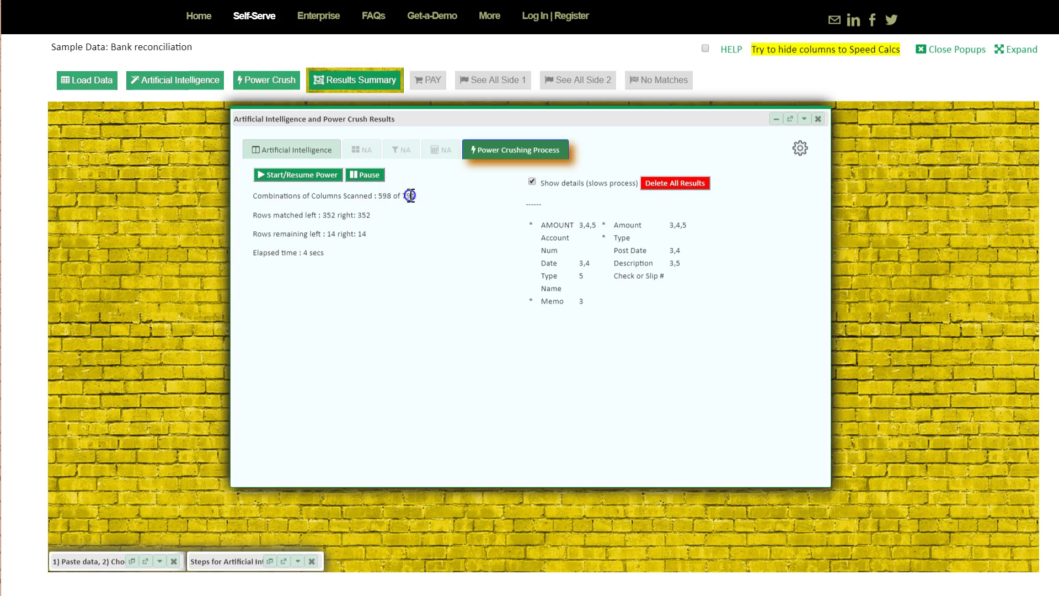
{"action": "left_click", "coordinate": [312, 175]}
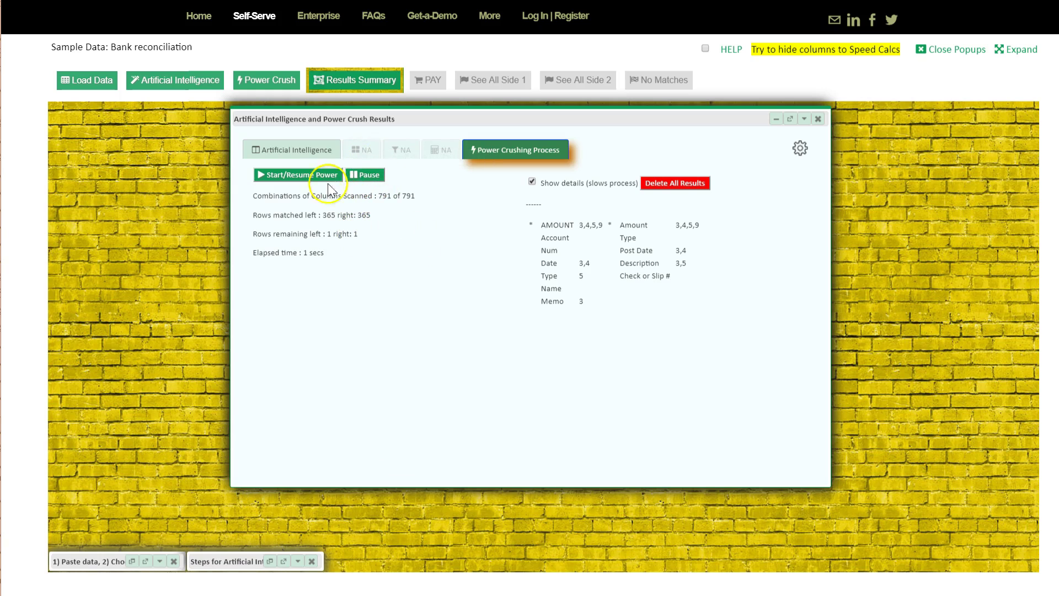
Step: Recheck the column settings, open the Results Summary and enlarge the Results of Power Crush window to fit all match groups
{"action": "left_click", "coordinate": [297, 150]}
{"action": "left_click", "coordinate": [538, 147]}
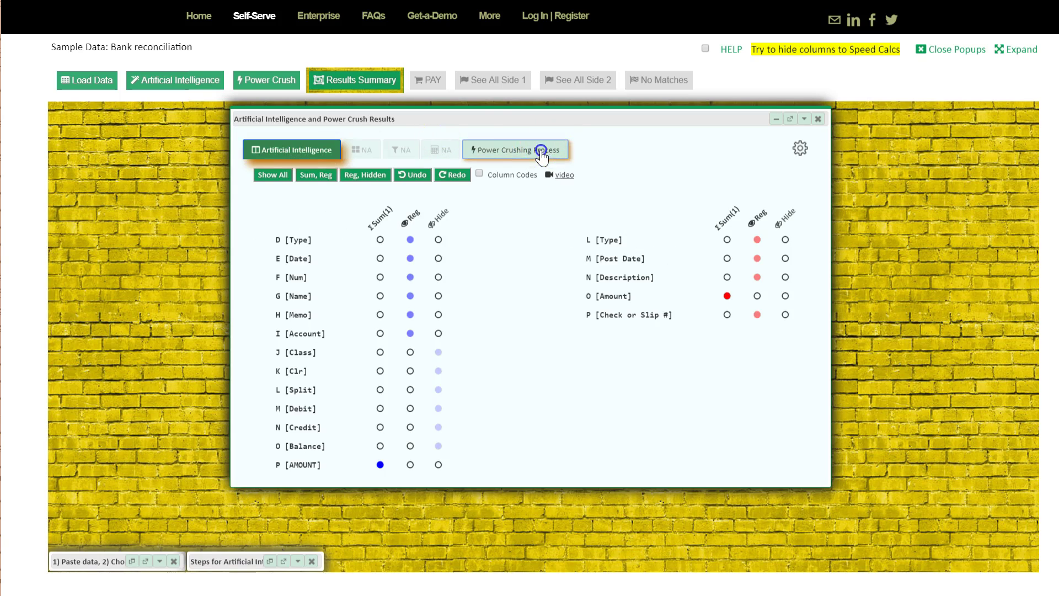
{"action": "left_click", "coordinate": [312, 150]}
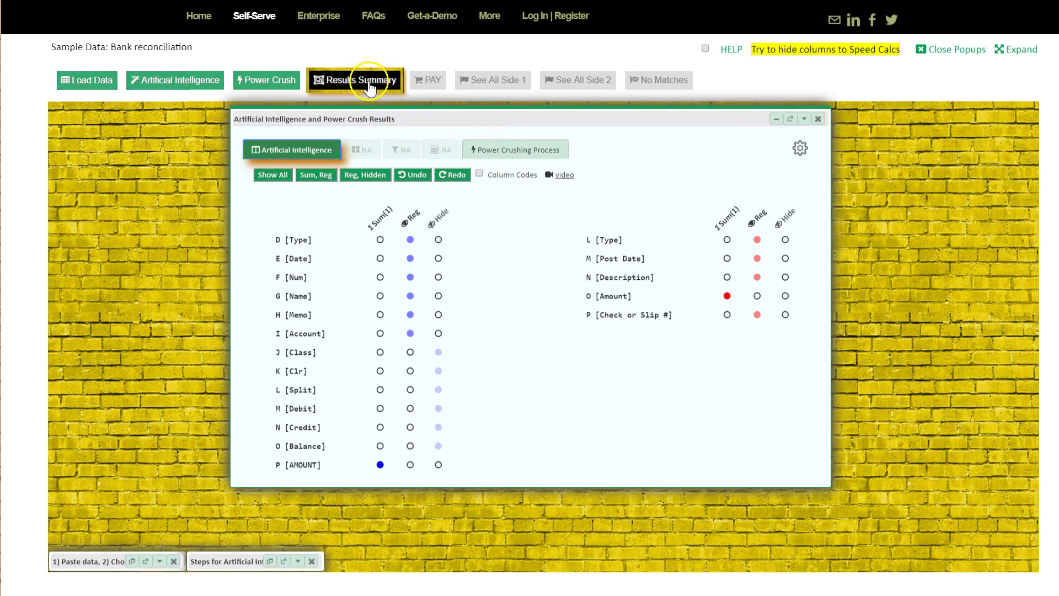
{"action": "left_click", "coordinate": [503, 146]}
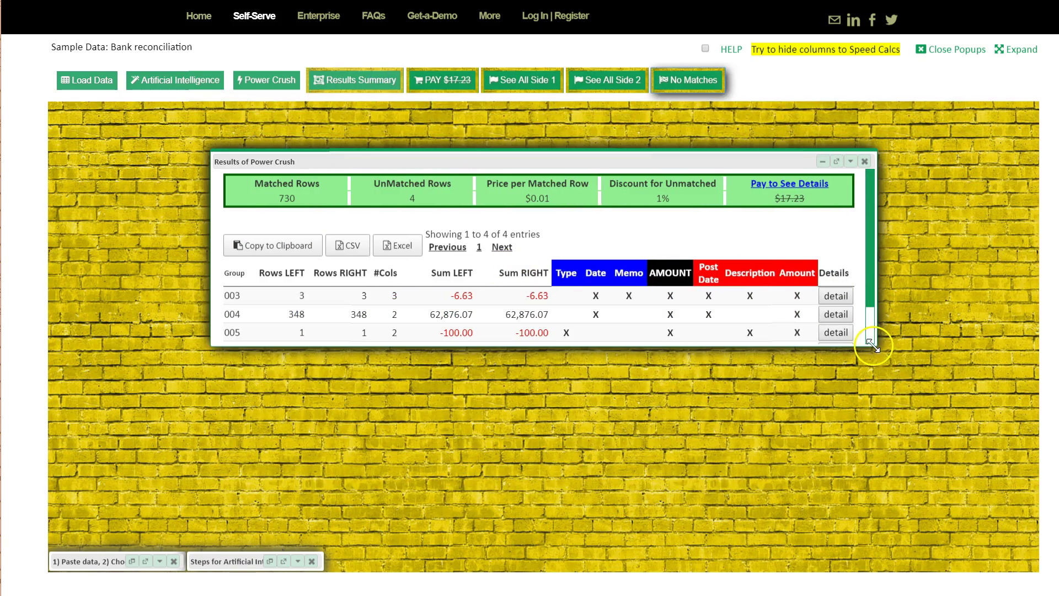
{"action": "left_click_drag", "start_coordinate": [875, 346], "coordinate": [956, 481]}
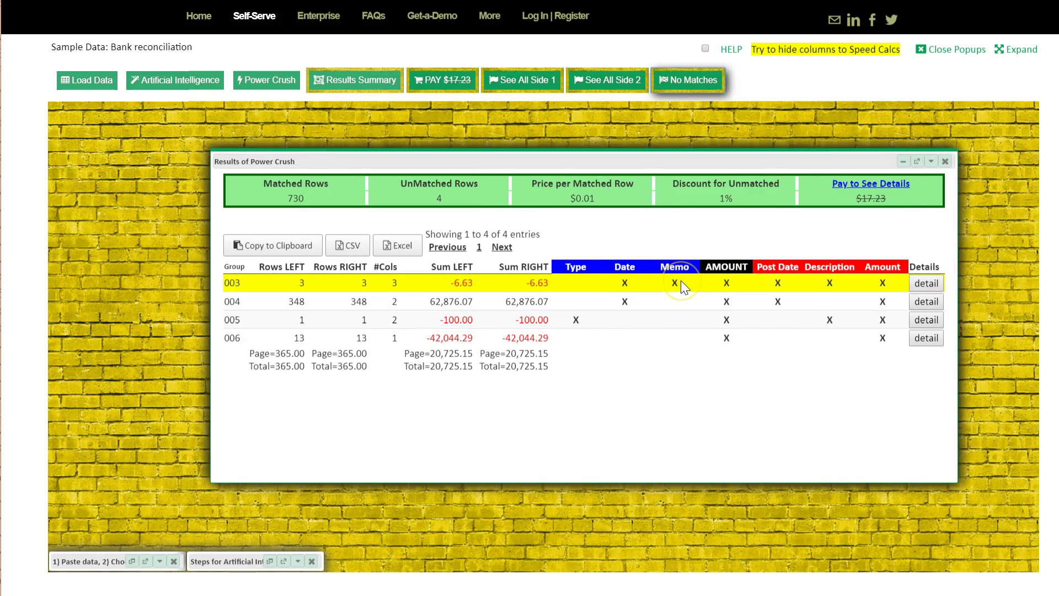
Step: Open the details of match group 003, compare its left and right rows, and close both row windows
{"action": "left_click", "coordinate": [303, 286]}
{"action": "left_click", "coordinate": [648, 288]}
{"action": "left_click", "coordinate": [925, 287]}
{"action": "left_click", "coordinate": [923, 286]}
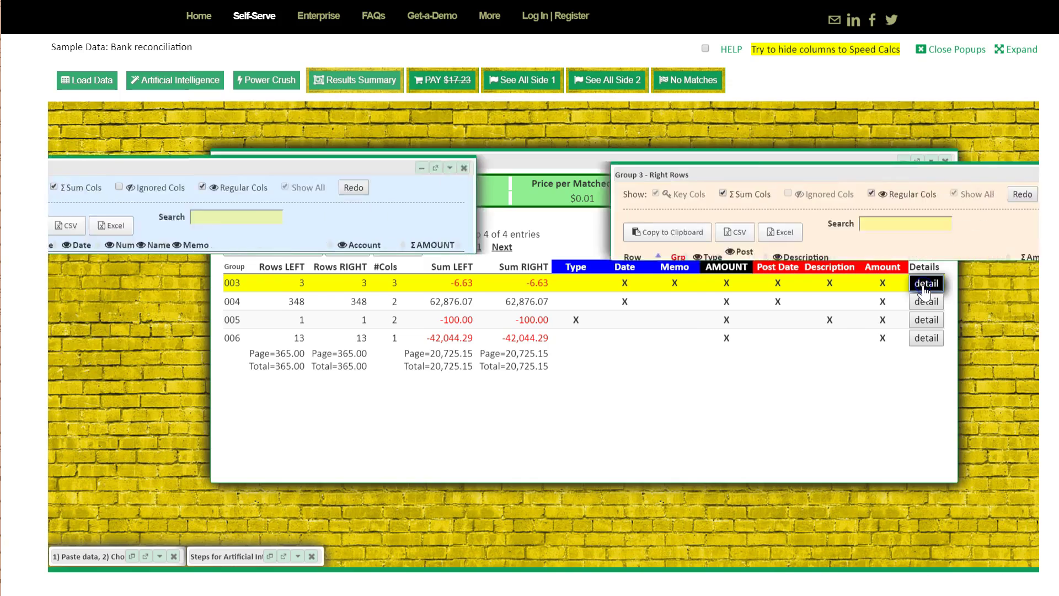
{"action": "left_click", "coordinate": [758, 278]}
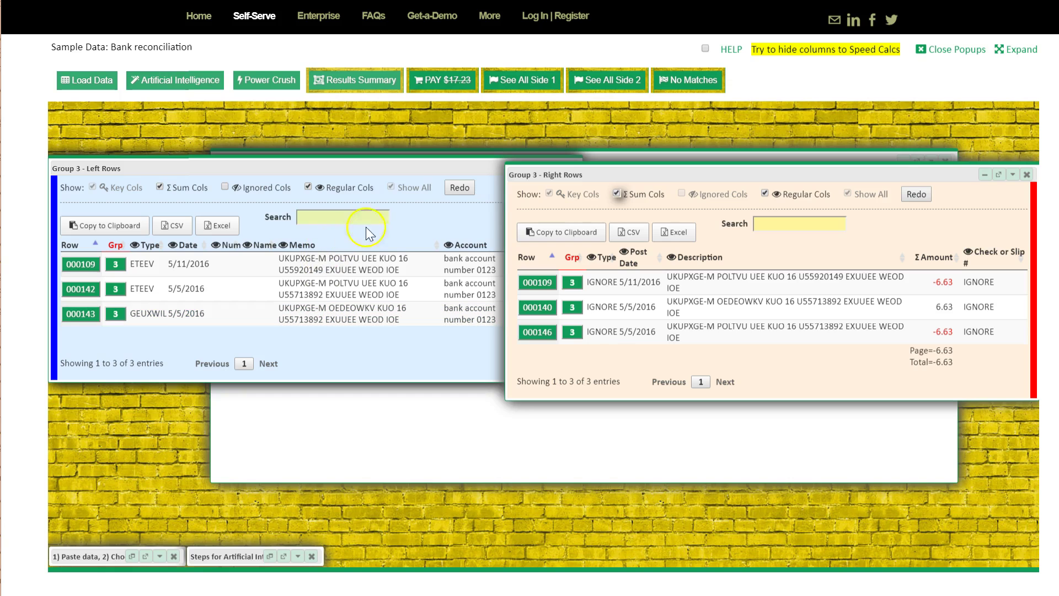
{"action": "left_click_drag", "start_coordinate": [458, 169], "coordinate": [438, 244]}
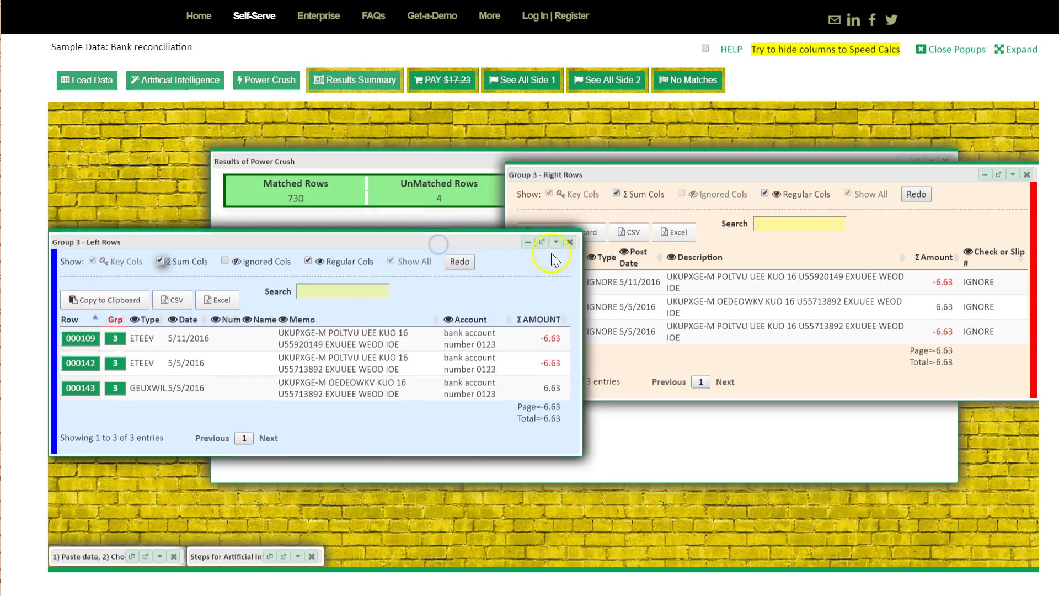
{"action": "left_click", "coordinate": [570, 241]}
{"action": "left_click_drag", "start_coordinate": [969, 175], "coordinate": [879, 187]}
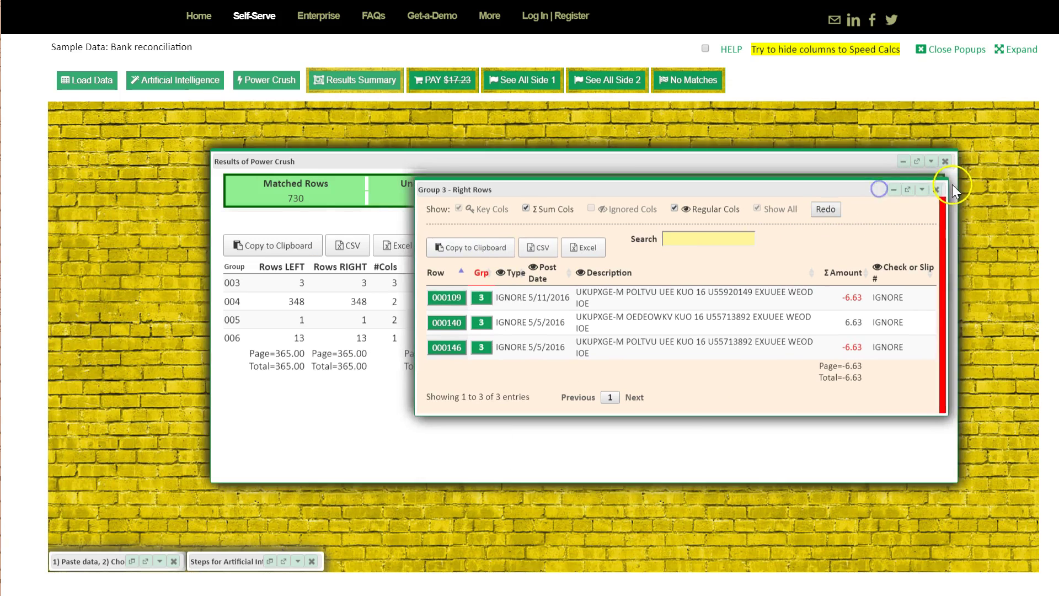
{"action": "left_click", "coordinate": [936, 187]}
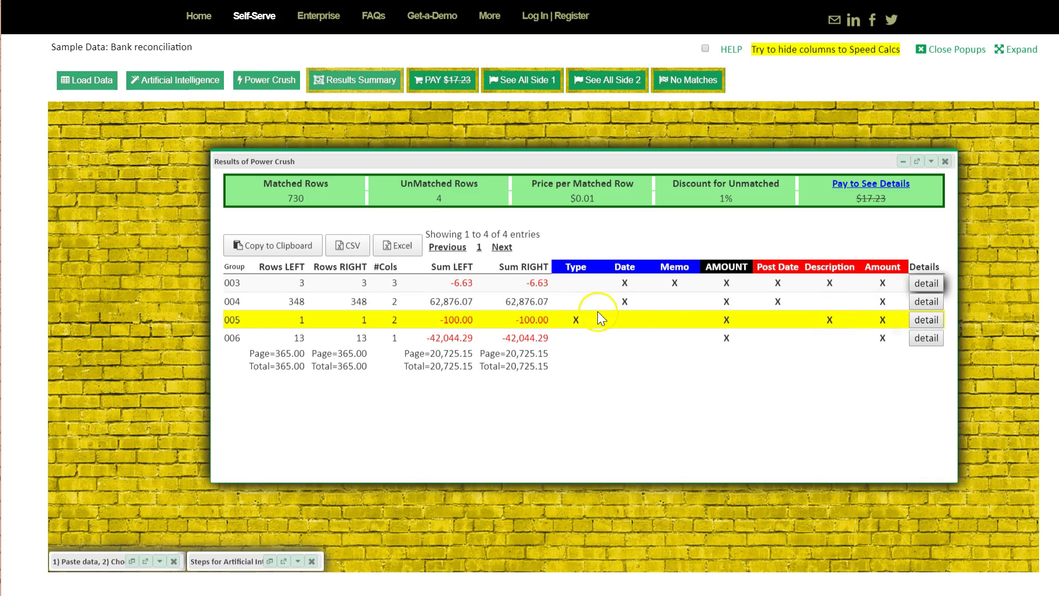
Step: Open the details of match group 005 and arrange its left and right row windows side by side below the results table
{"action": "left_click", "coordinate": [393, 317]}
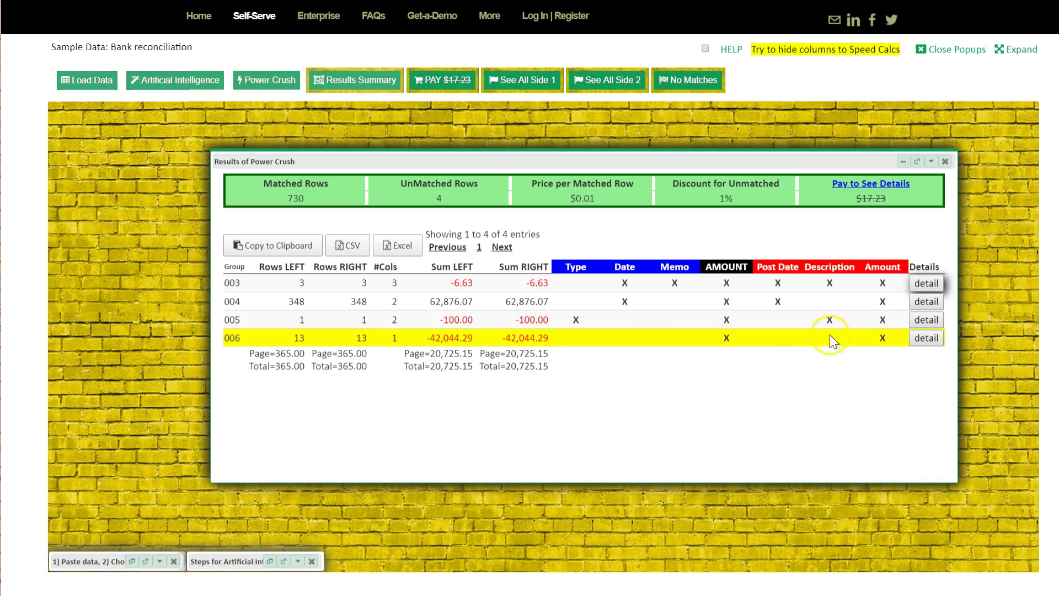
{"action": "left_click", "coordinate": [931, 326]}
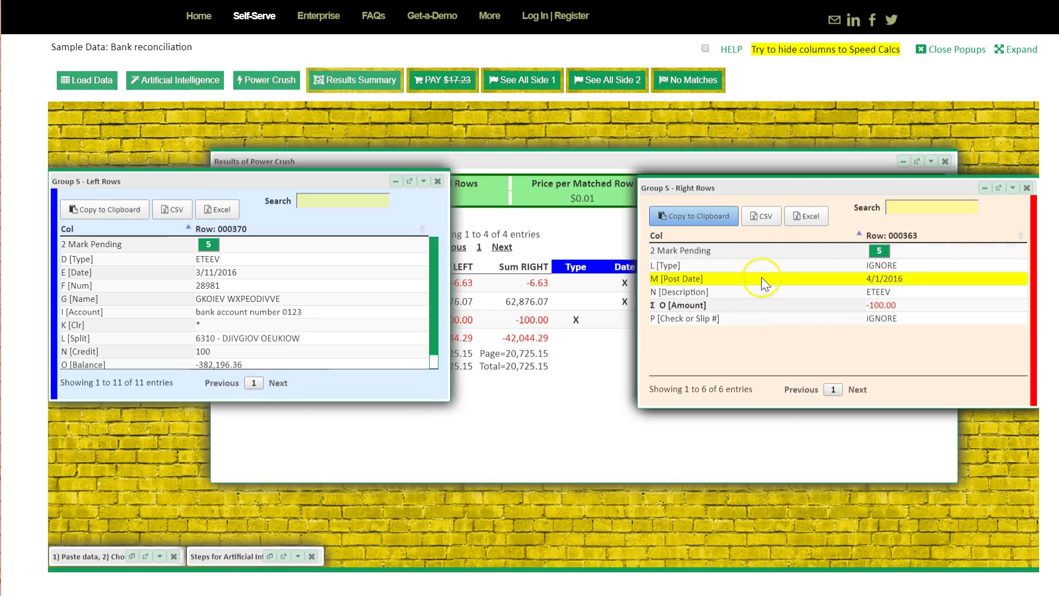
{"action": "double_click", "coordinate": [886, 265]}
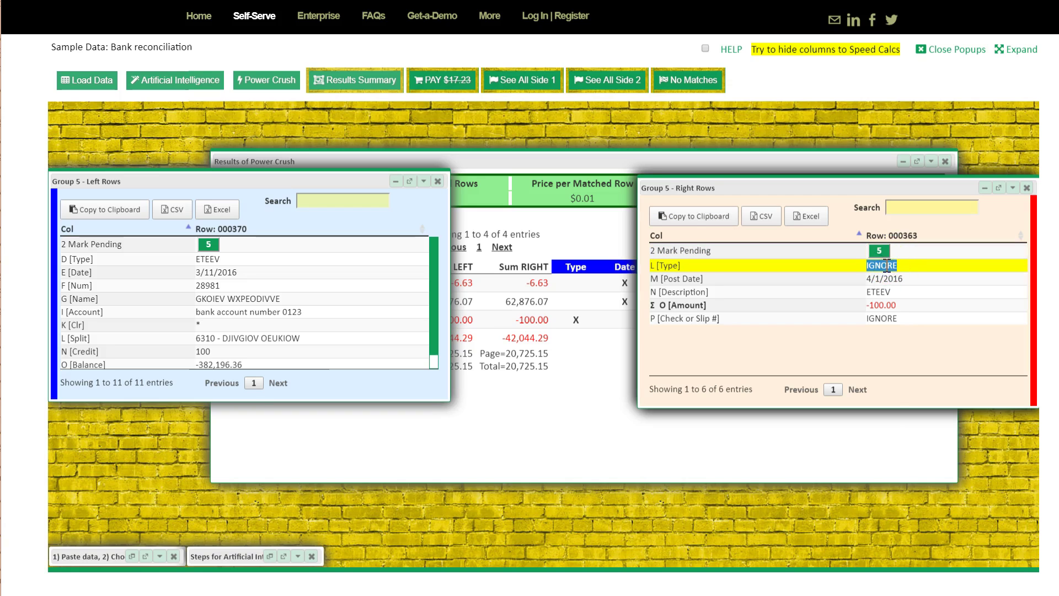
{"action": "scroll", "coordinate": [224, 326], "scroll_direction": "down", "scroll_amount": 3}
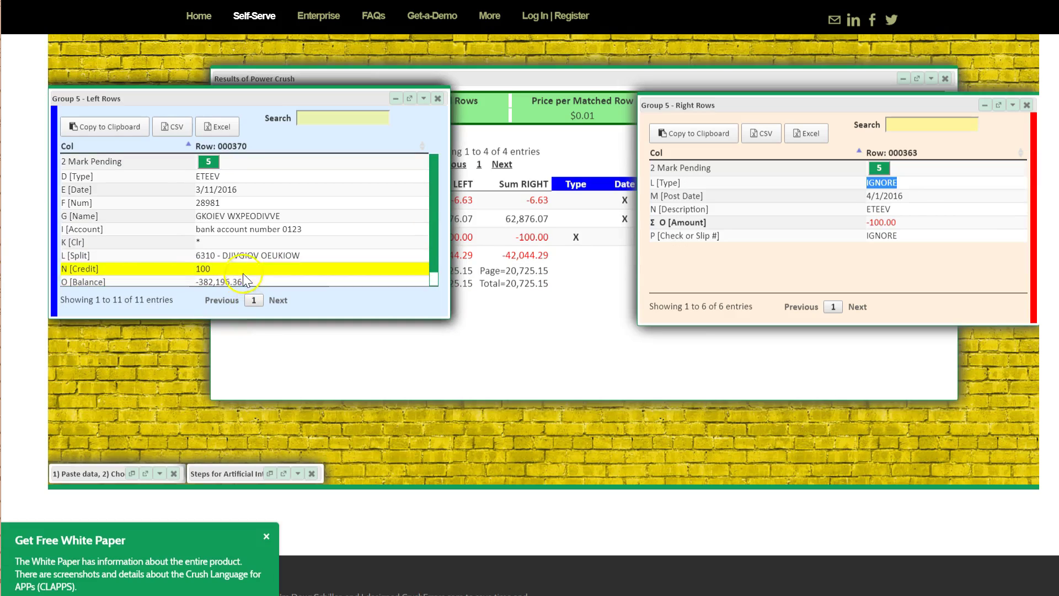
{"action": "scroll", "coordinate": [243, 273], "scroll_direction": "up", "scroll_amount": 3}
{"action": "left_click_drag", "start_coordinate": [269, 180], "coordinate": [387, 341]}
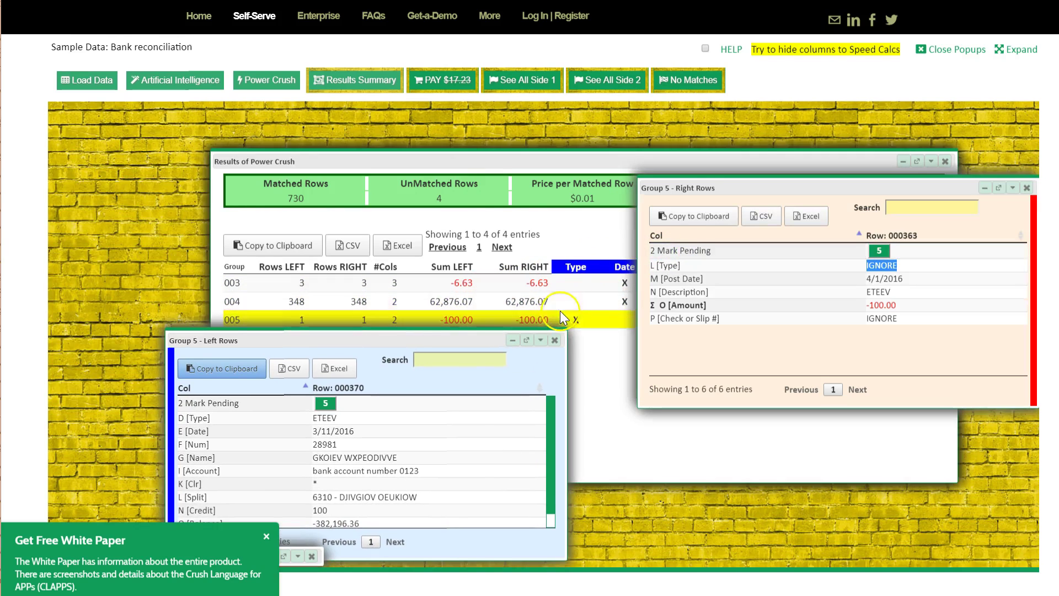
{"action": "left_click_drag", "start_coordinate": [698, 193], "coordinate": [641, 350]}
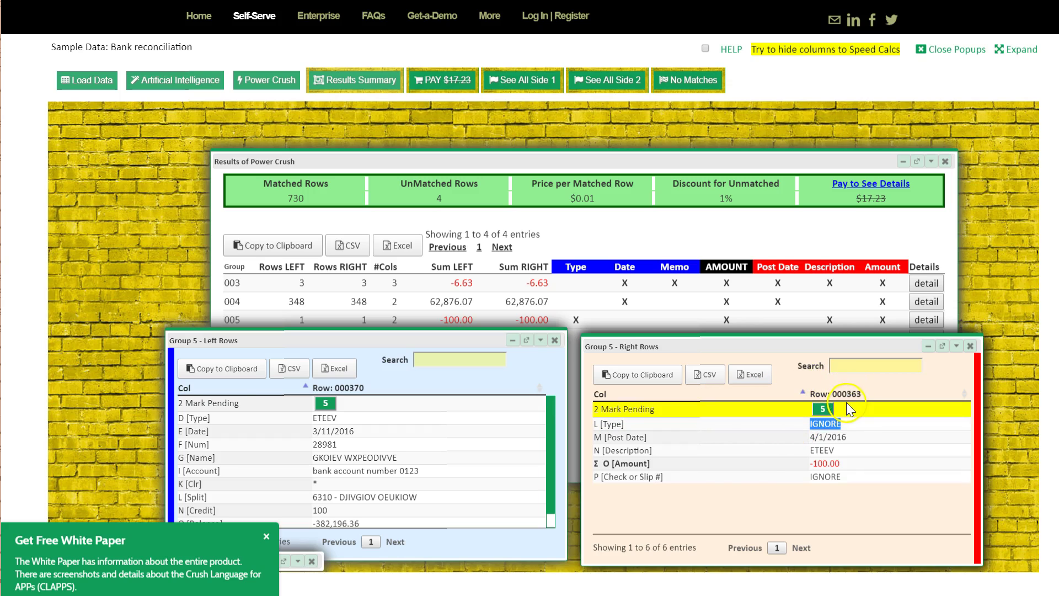
Step: Compare the left row's Type with the right row's Description in group 005, and close both row windows
{"action": "scroll", "coordinate": [360, 458], "scroll_direction": "down", "scroll_amount": 1}
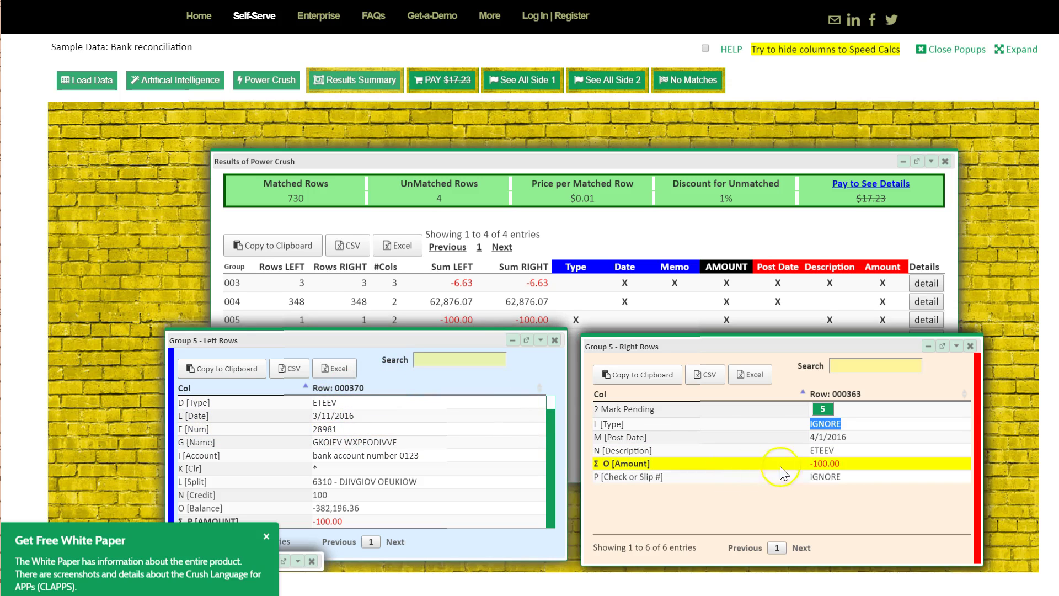
{"action": "double_click", "coordinate": [323, 402]}
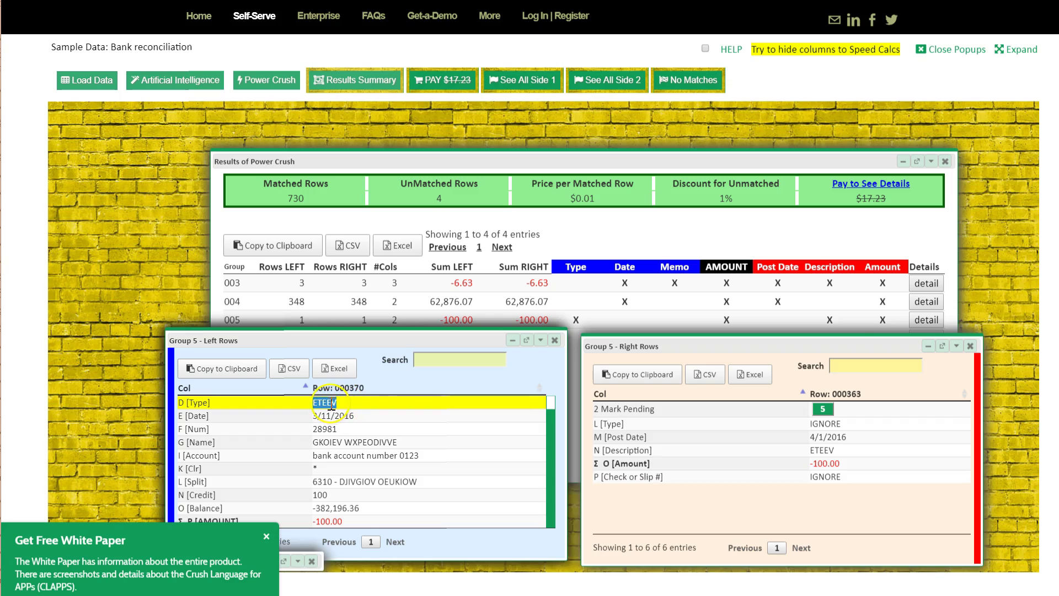
{"action": "left_click", "coordinate": [830, 454]}
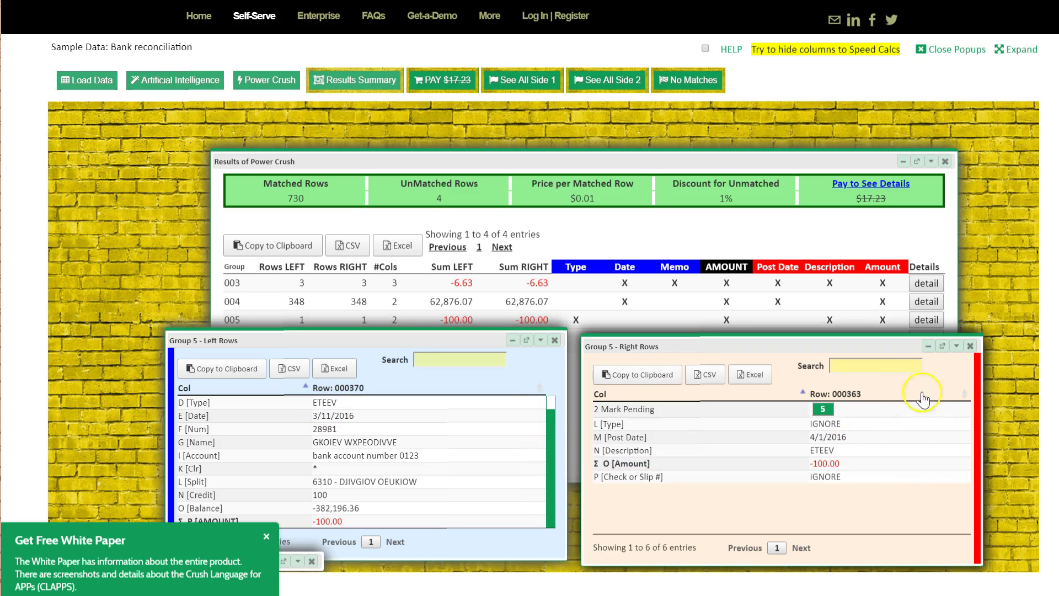
{"action": "left_click", "coordinate": [970, 346]}
{"action": "left_click", "coordinate": [552, 340]}
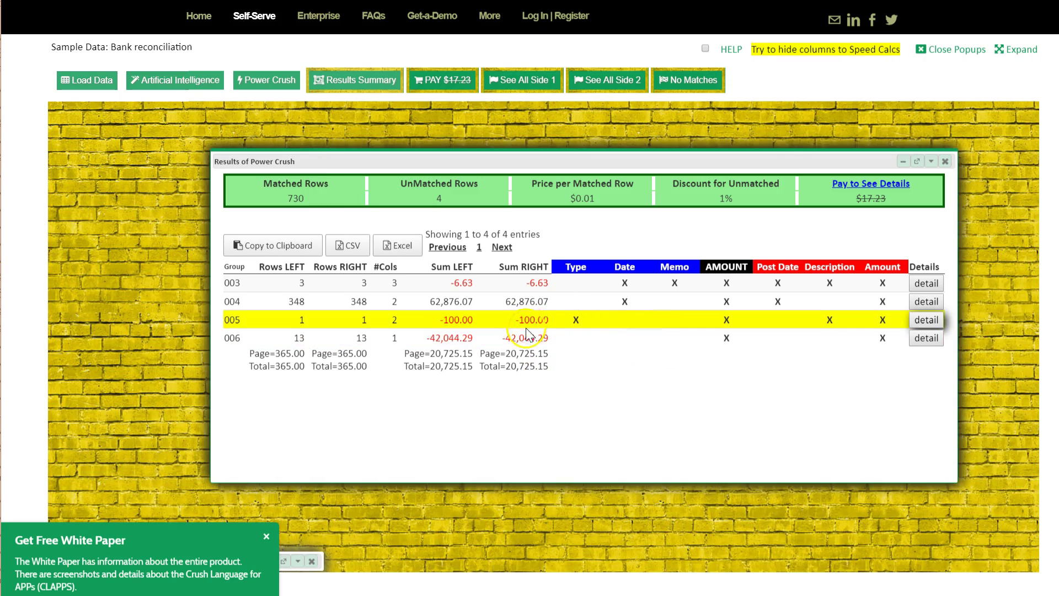
Step: Open the details of match group 006, compare the amounts in its left and right rows, and close all popups
{"action": "left_click", "coordinate": [925, 338]}
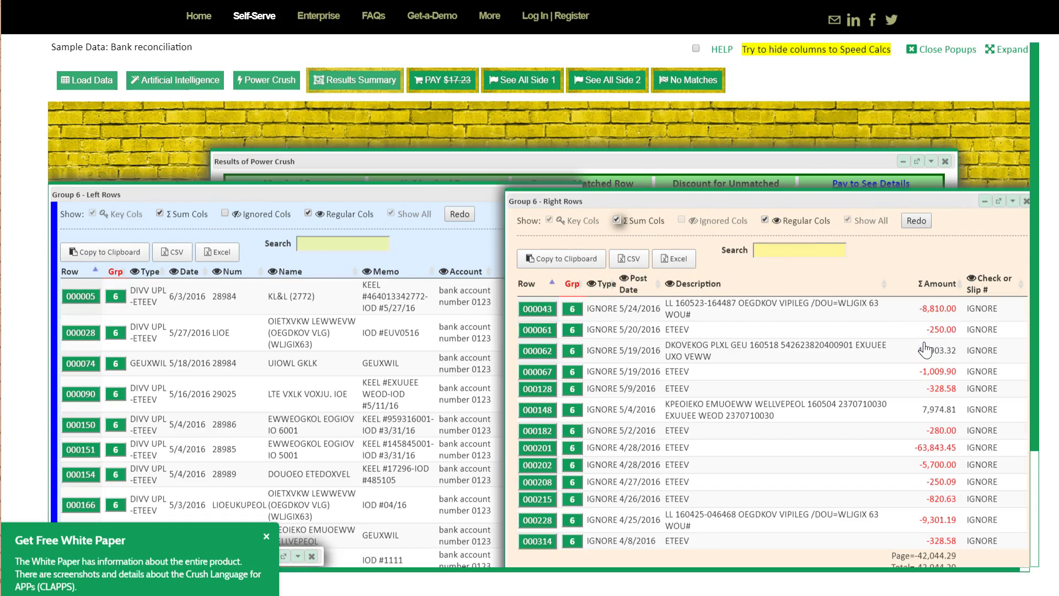
{"action": "left_click", "coordinate": [932, 312]}
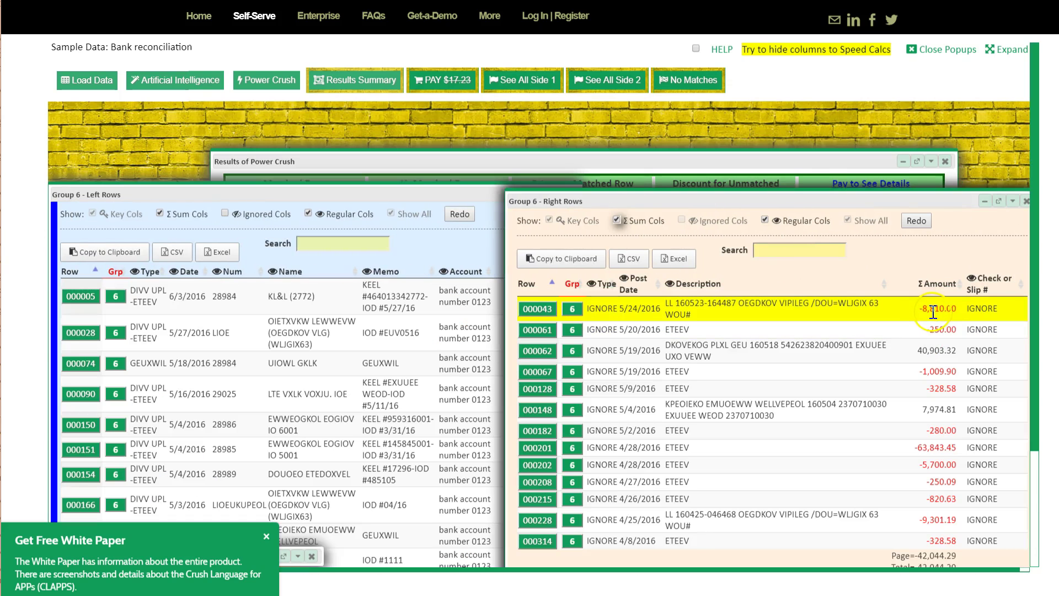
{"action": "left_click", "coordinate": [319, 193]}
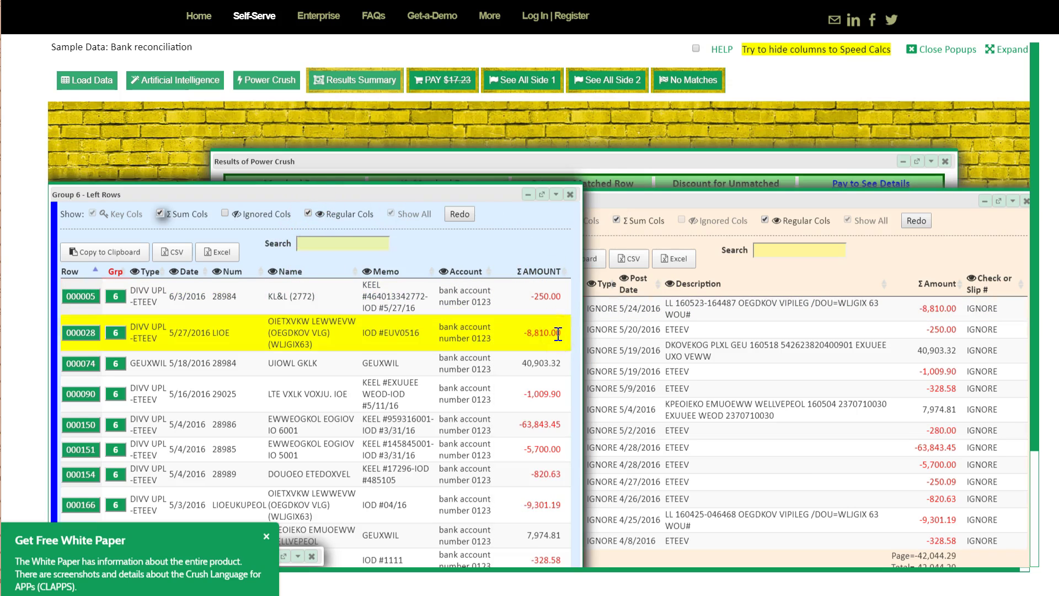
{"action": "left_click", "coordinate": [570, 194]}
{"action": "left_click", "coordinate": [943, 49]}
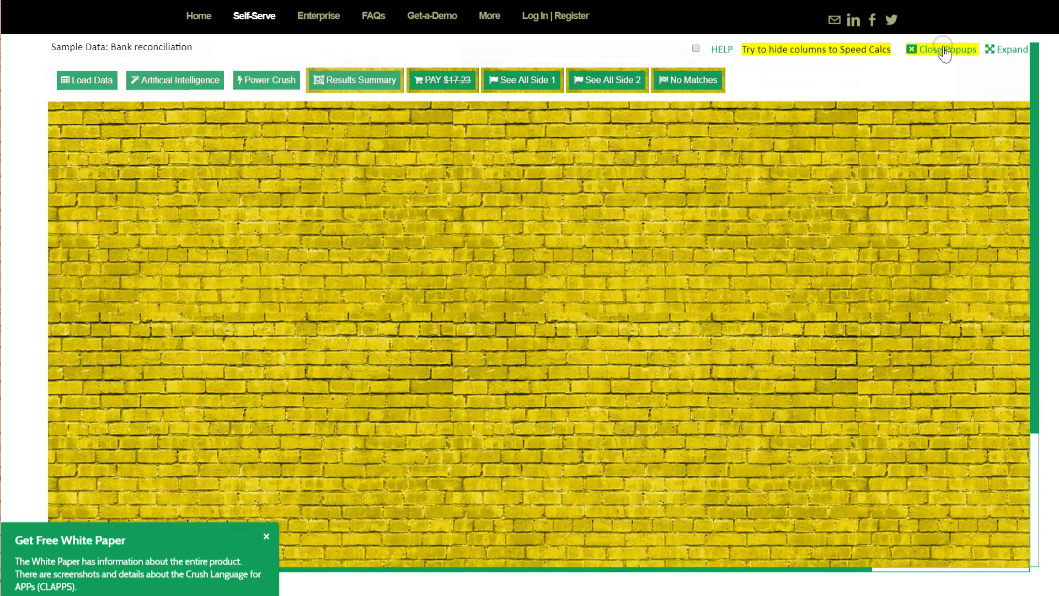
Step: Reopen the Results Summary, dismiss the white paper offer, and highlight the price under Pay to See Details
{"action": "left_click", "coordinate": [360, 80]}
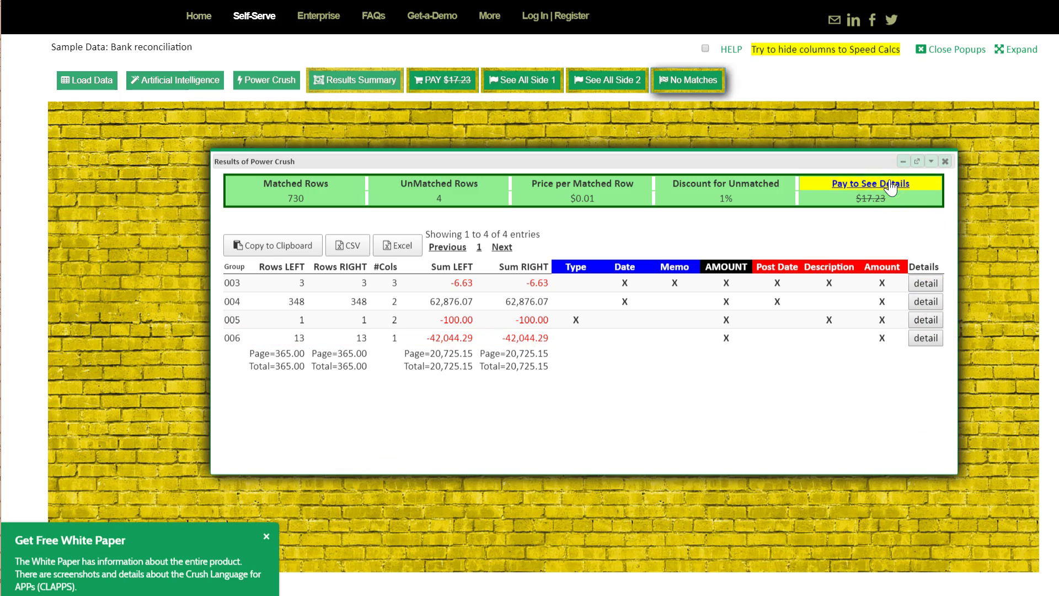
{"action": "left_click", "coordinate": [266, 537]}
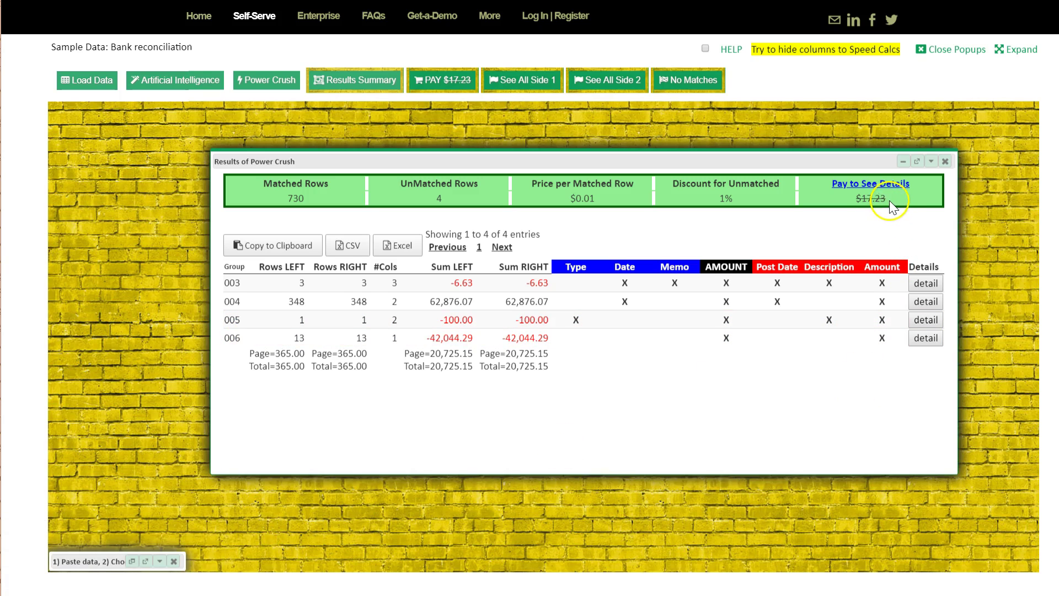
{"action": "left_click_drag", "start_coordinate": [889, 197], "coordinate": [866, 197]}
{"action": "left_click_drag", "start_coordinate": [855, 194], "coordinate": [865, 204]}
Step: View all rows of side 1 and side 2 with their match group numbers, and close both windows
{"action": "left_click", "coordinate": [509, 84]}
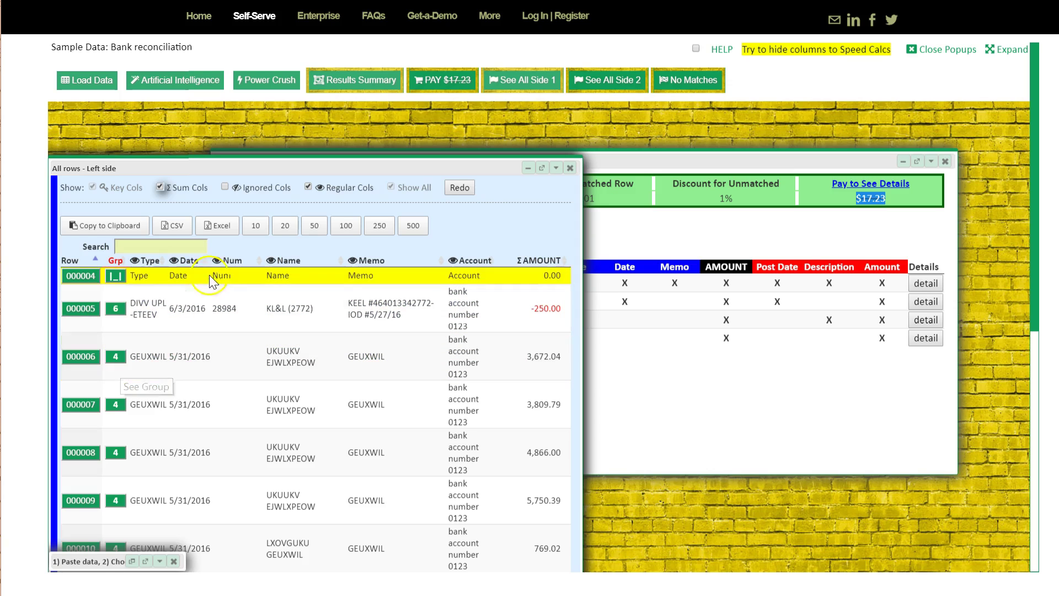
{"action": "left_click", "coordinate": [177, 227]}
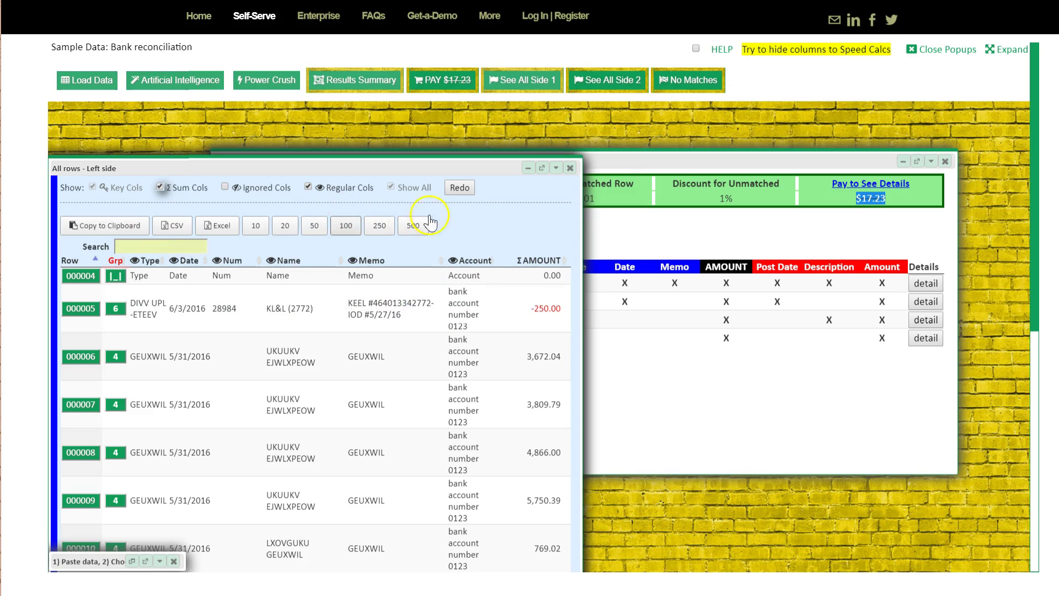
{"action": "left_click", "coordinate": [615, 82]}
{"action": "left_click_drag", "start_coordinate": [871, 176], "coordinate": [833, 142]}
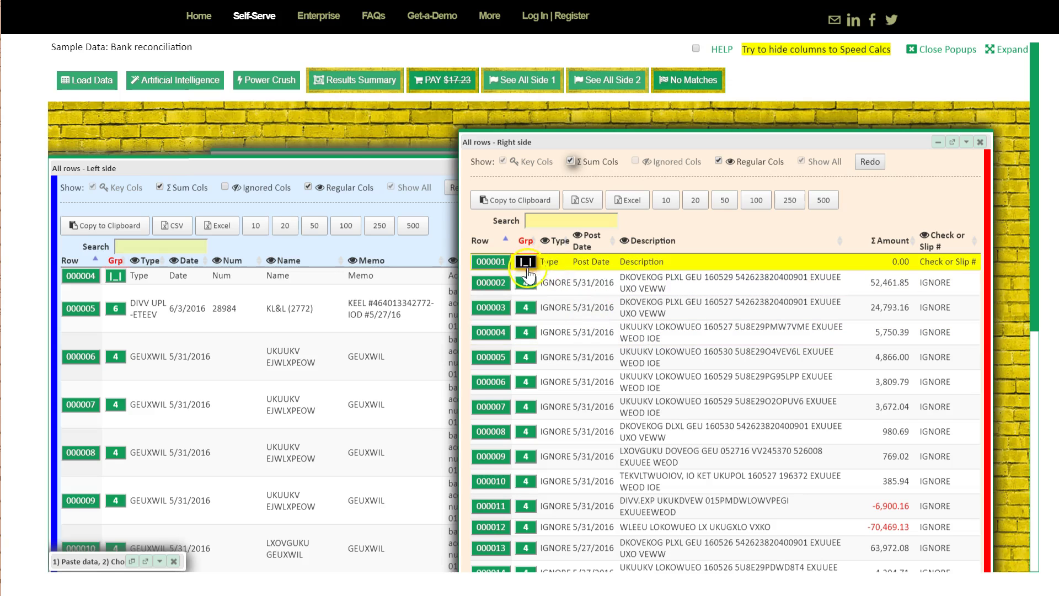
{"action": "left_click", "coordinate": [528, 310]}
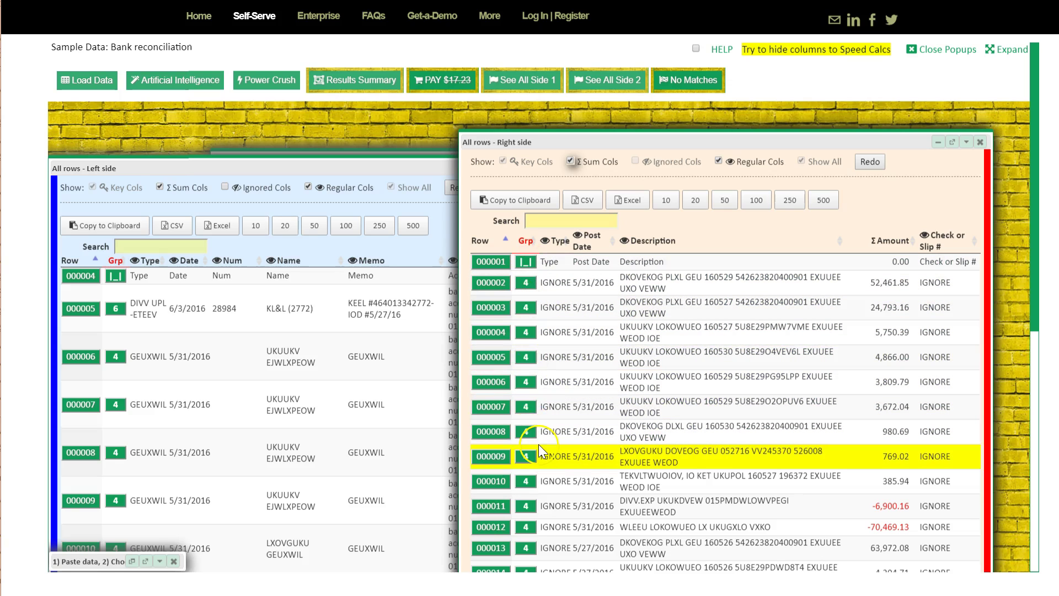
{"action": "left_click", "coordinate": [960, 145]}
{"action": "left_click", "coordinate": [980, 143]}
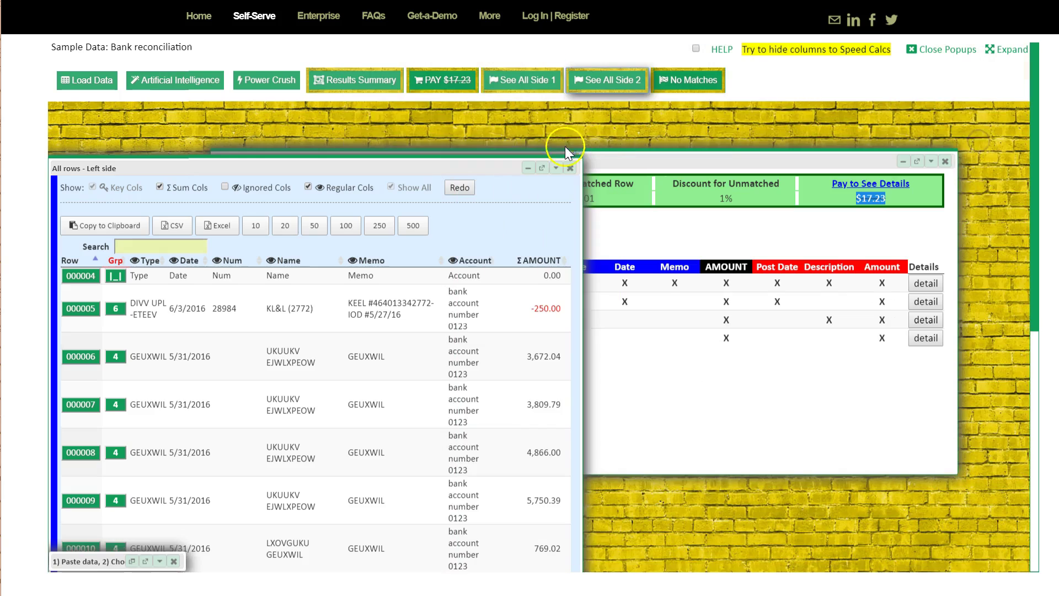
{"action": "left_click", "coordinate": [572, 166]}
Step: Show the rows without matches and compare the amount in right row 000161 with the amount in left row 000163
{"action": "left_click", "coordinate": [653, 82]}
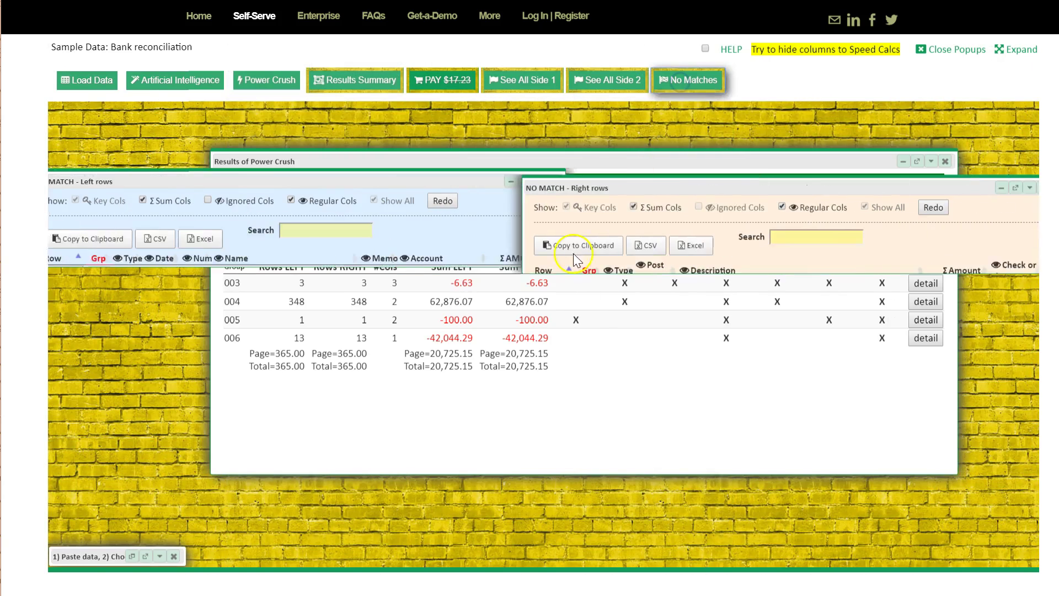
{"action": "left_click", "coordinate": [546, 303]}
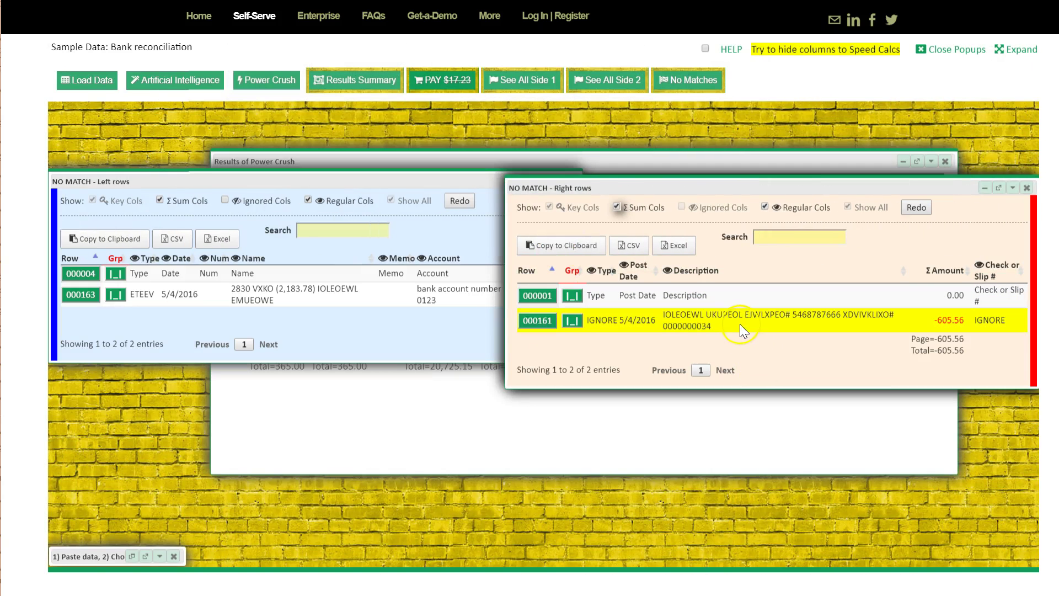
{"action": "left_click", "coordinate": [944, 322]}
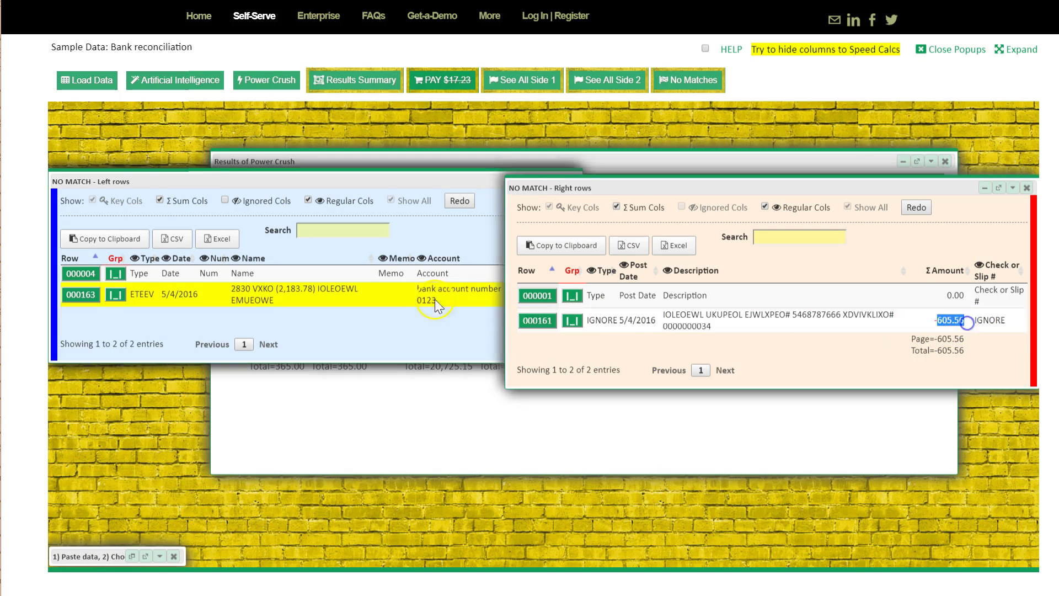
{"action": "left_click", "coordinate": [419, 322]}
{"action": "left_click_drag", "start_coordinate": [534, 293], "coordinate": [574, 298]}
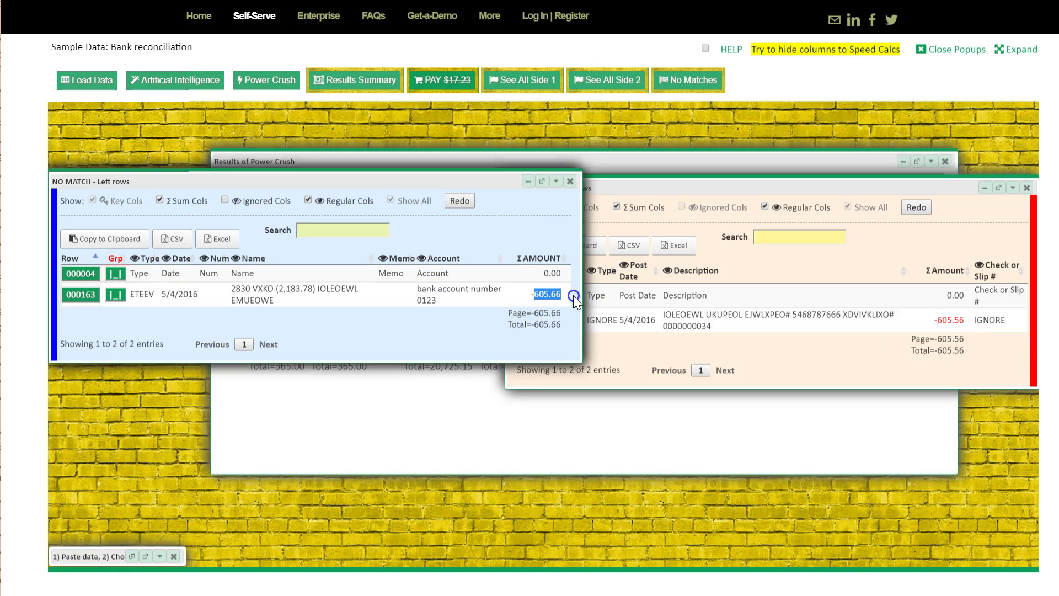
{"action": "left_click", "coordinate": [448, 328]}
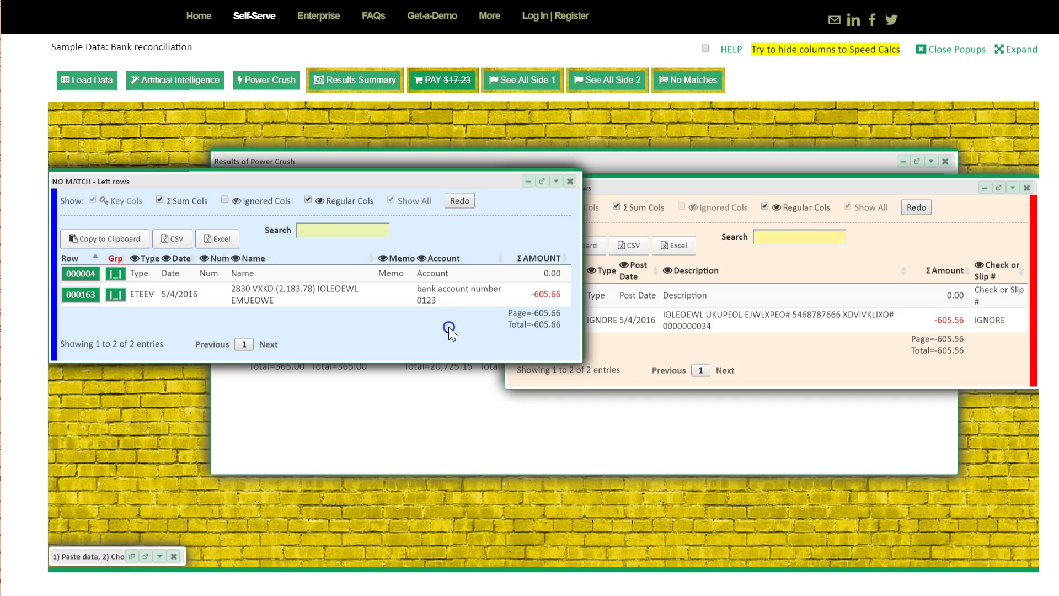